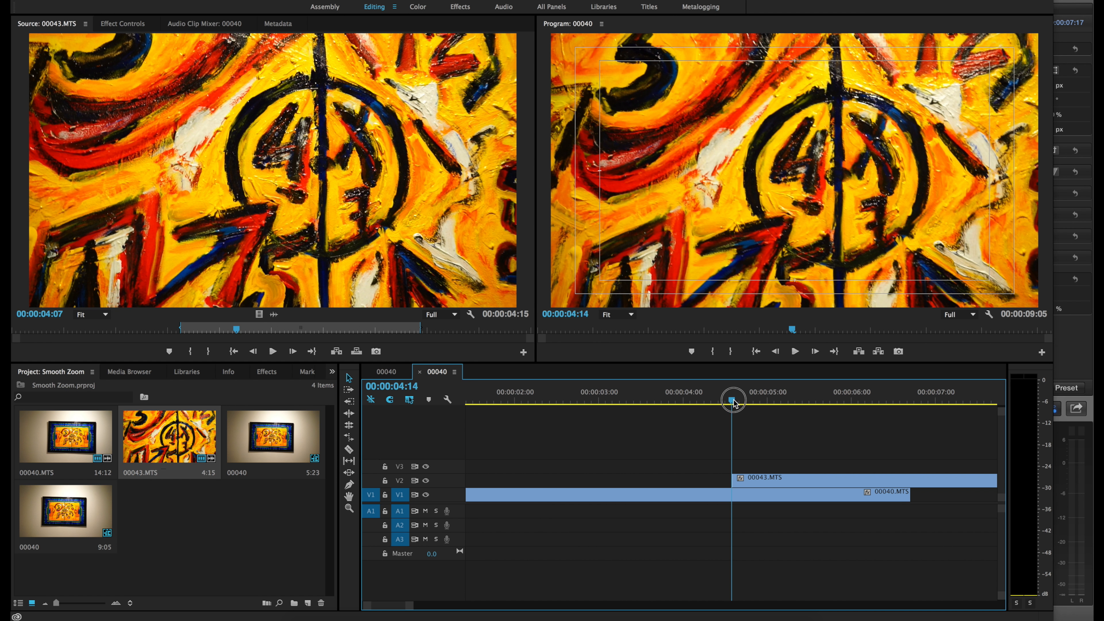
Turn off opacity animation for the 00043.MTS clip on track V2 and set its opacity to 50%.
left_click(769, 479)
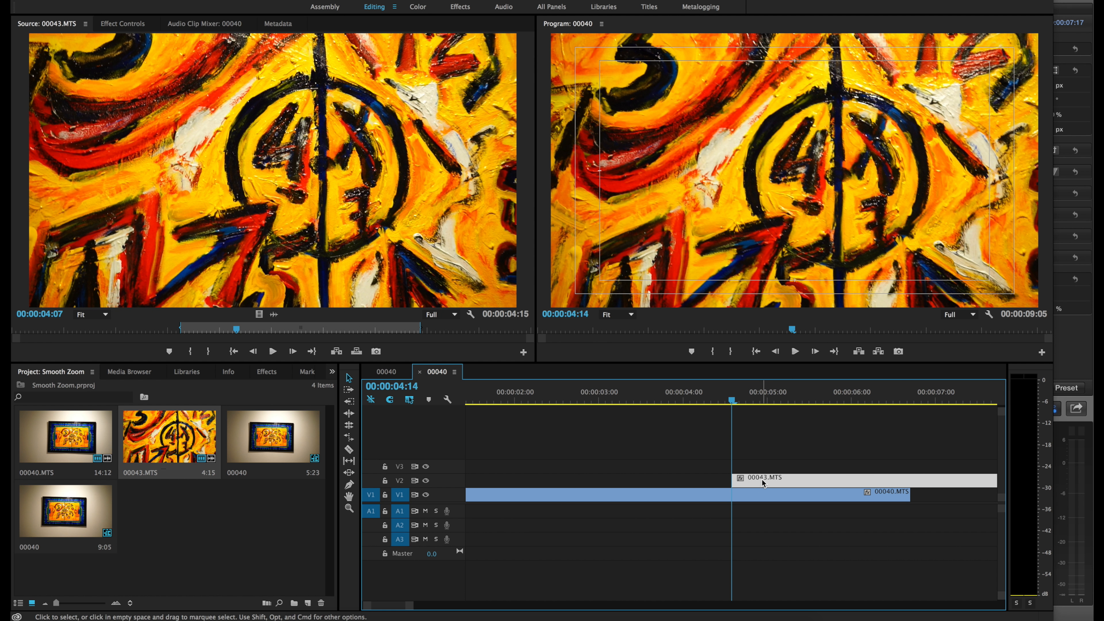
double_click(764, 483)
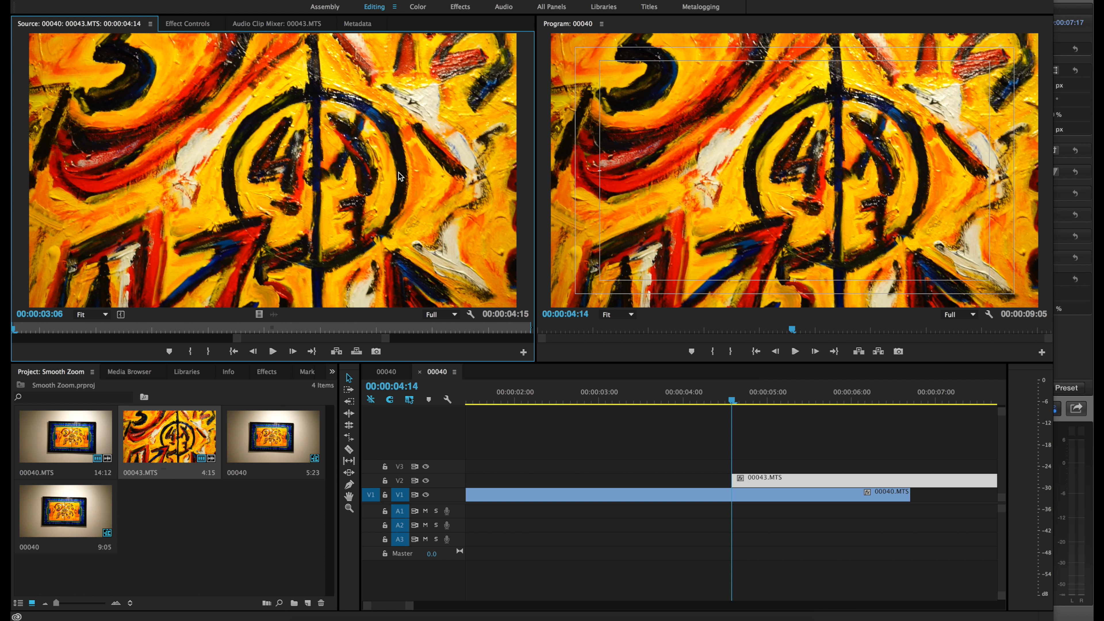
left_click(185, 23)
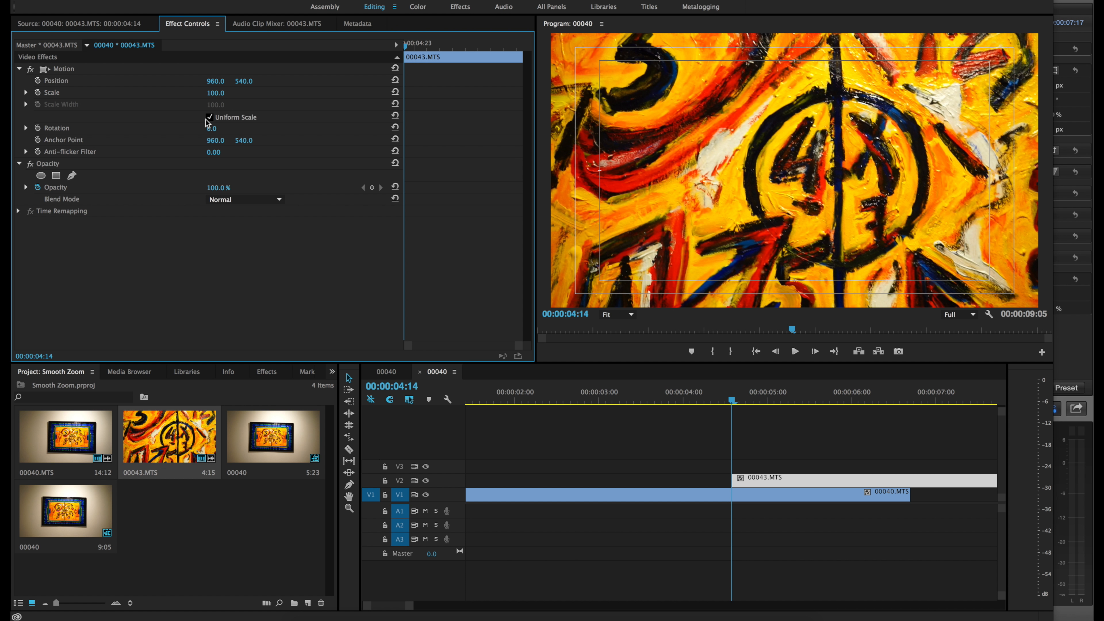
left_click(222, 186)
left_click(179, 190)
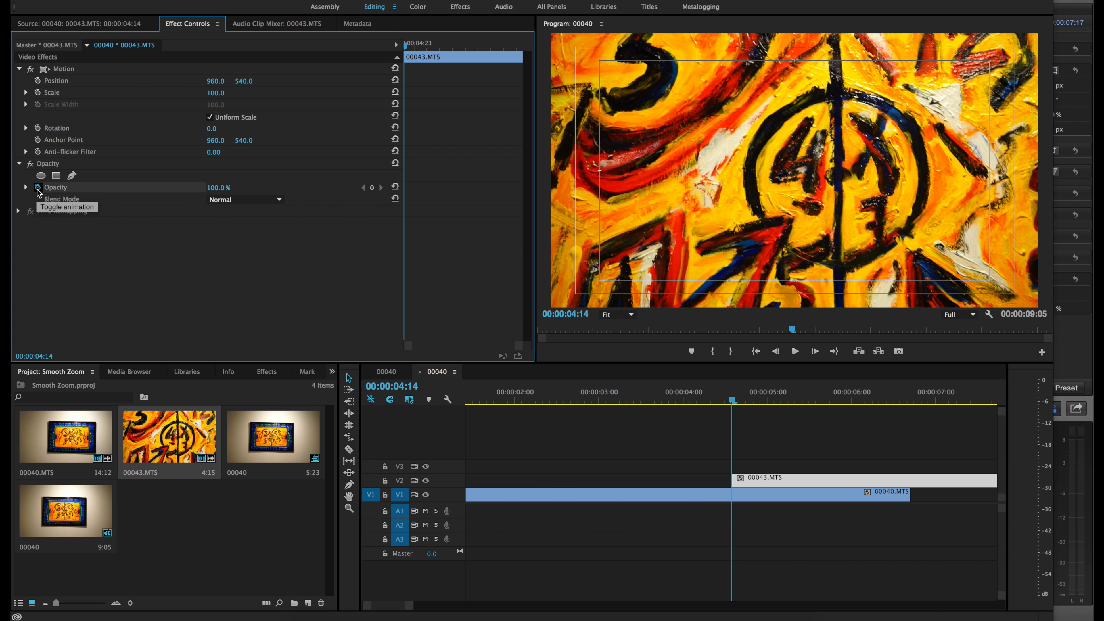
left_click(37, 188)
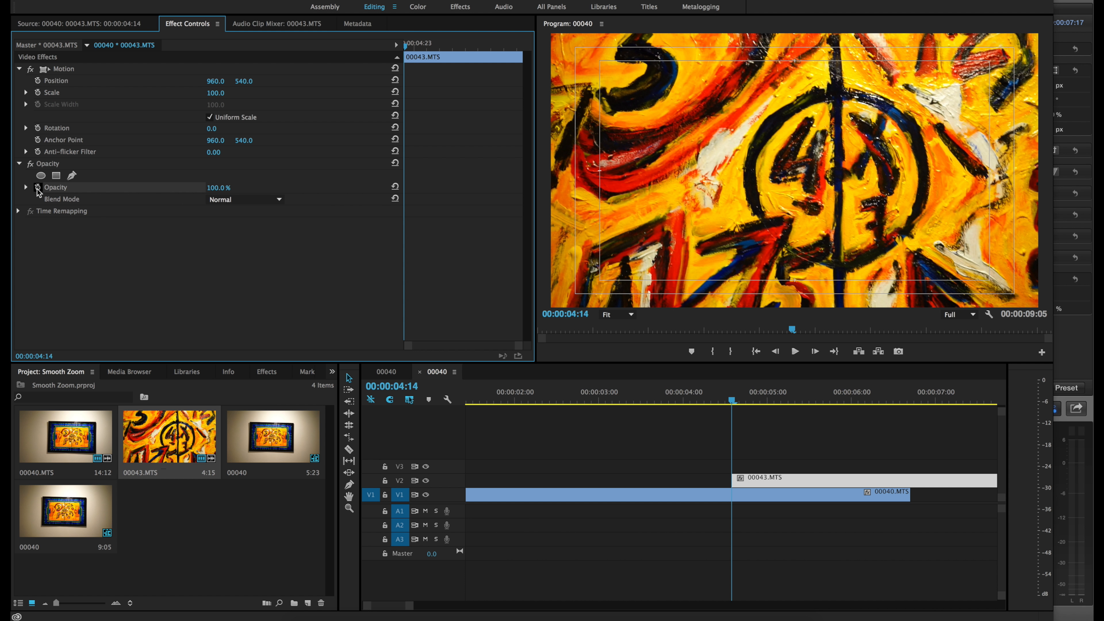
left_click(222, 186)
type("50")
key("Return")
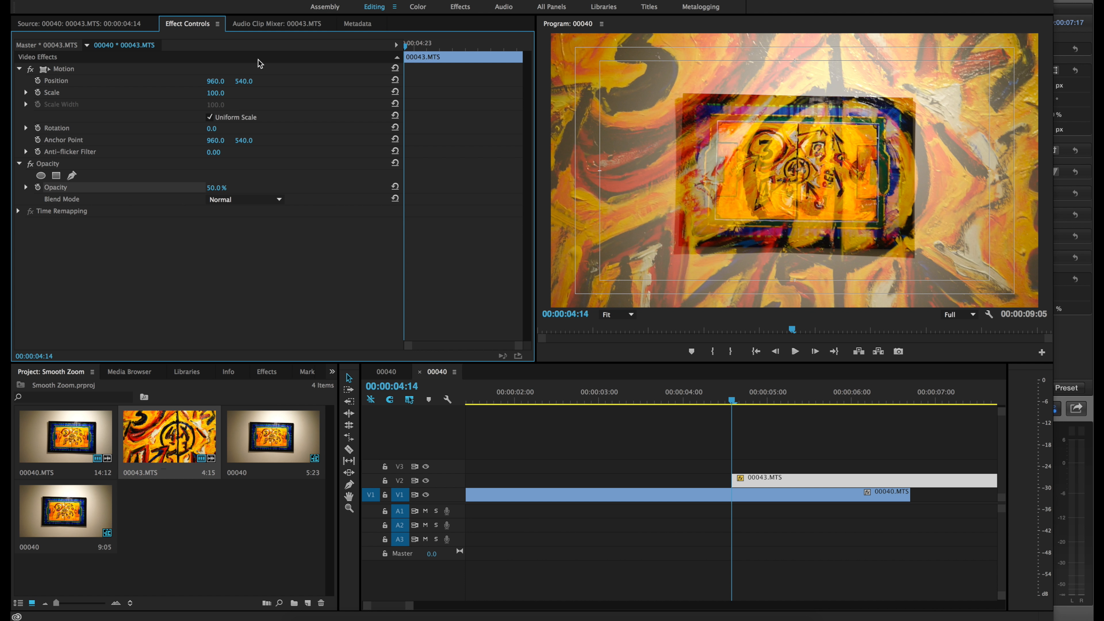
left_click_drag(222, 93, 196, 92)
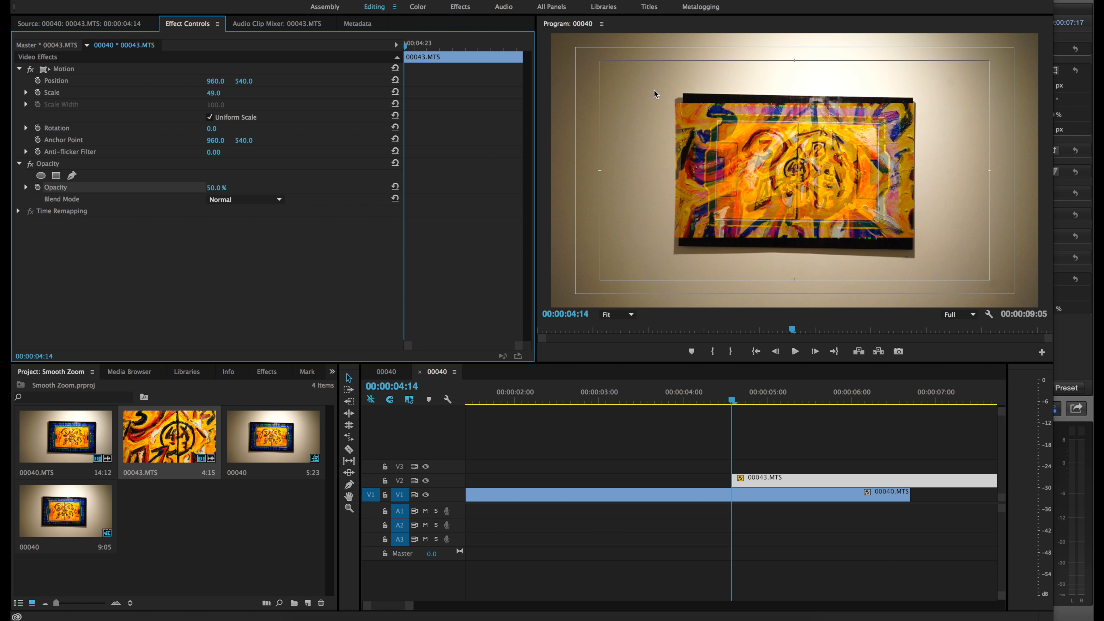
left_click(221, 93)
key("Return")
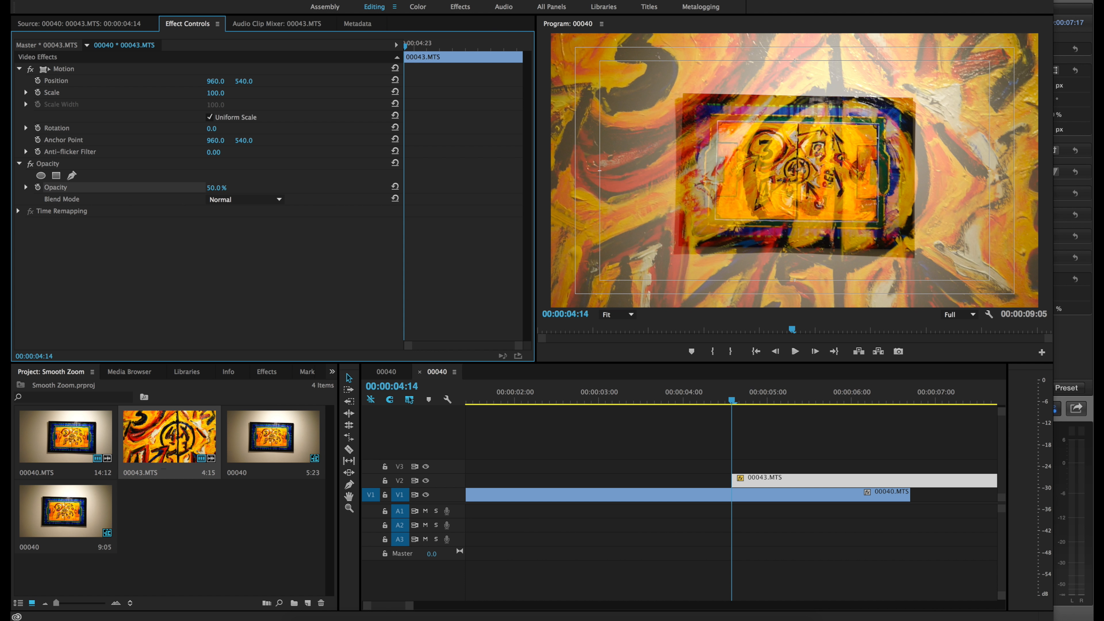
Hide video track V1 and apply the Replicate effect to the 00043.MTS clip with a count of 3.
left_click(426, 495)
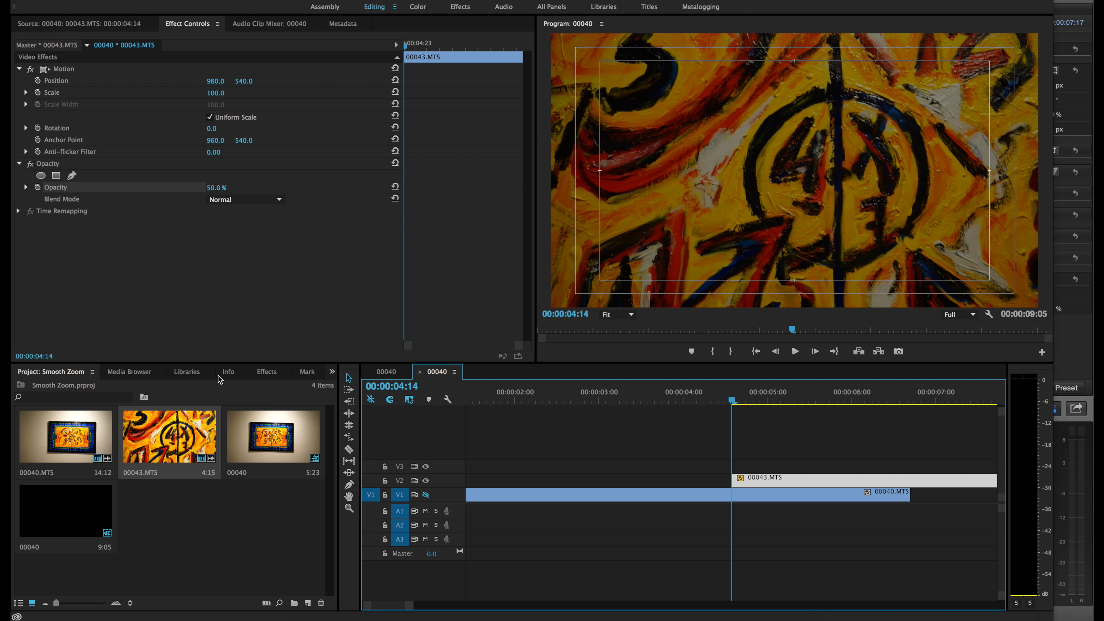
left_click(267, 372)
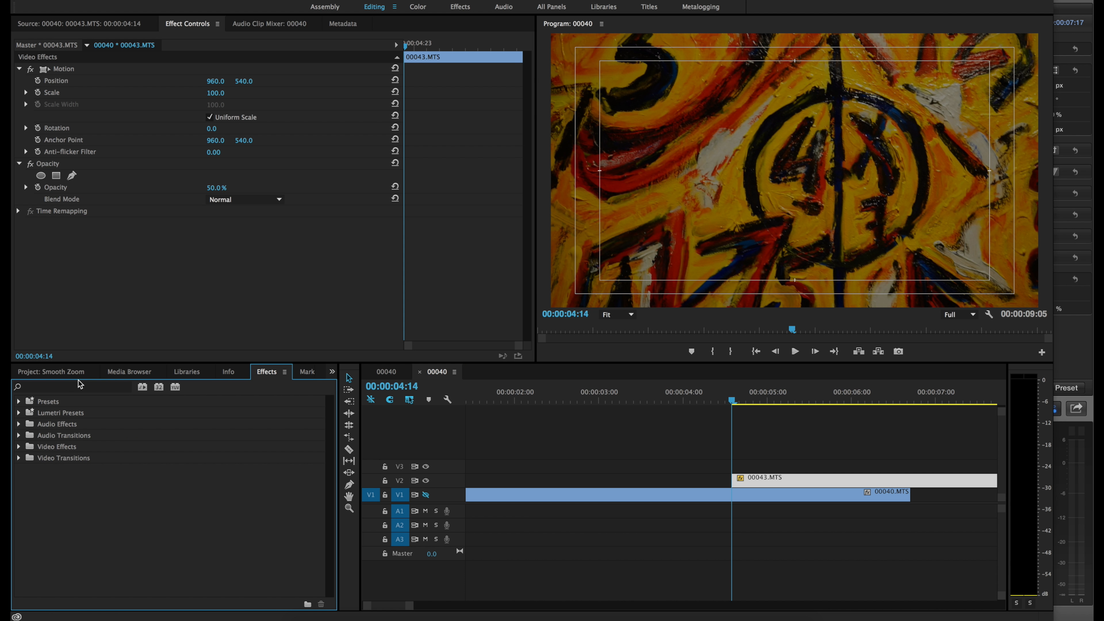
left_click(71, 387)
type("re")
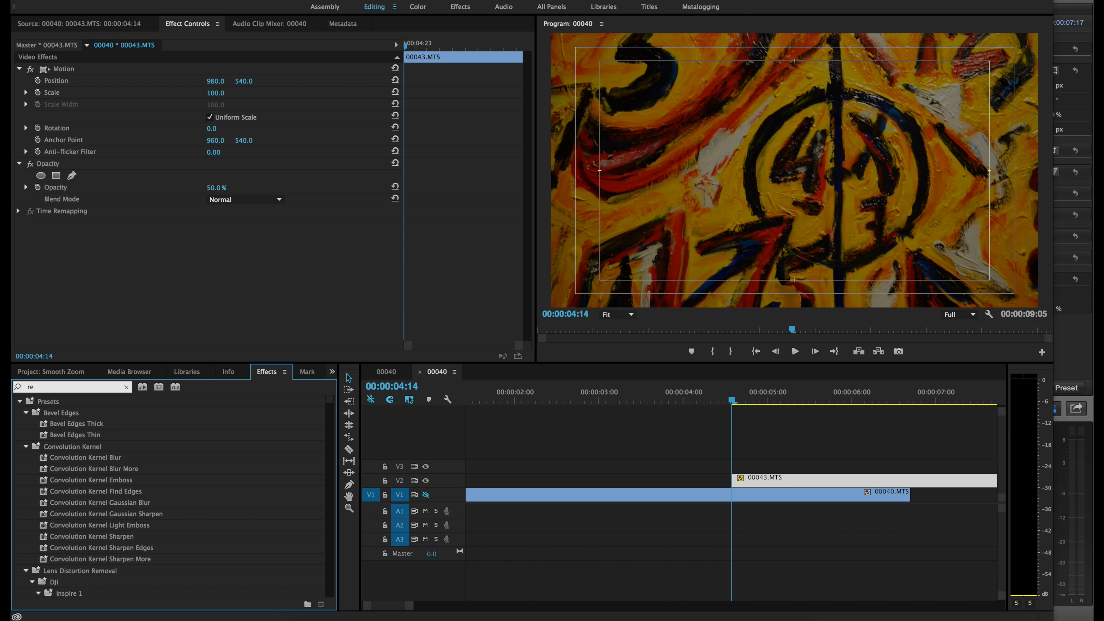
type("pl")
left_click_drag(64, 496, 764, 485)
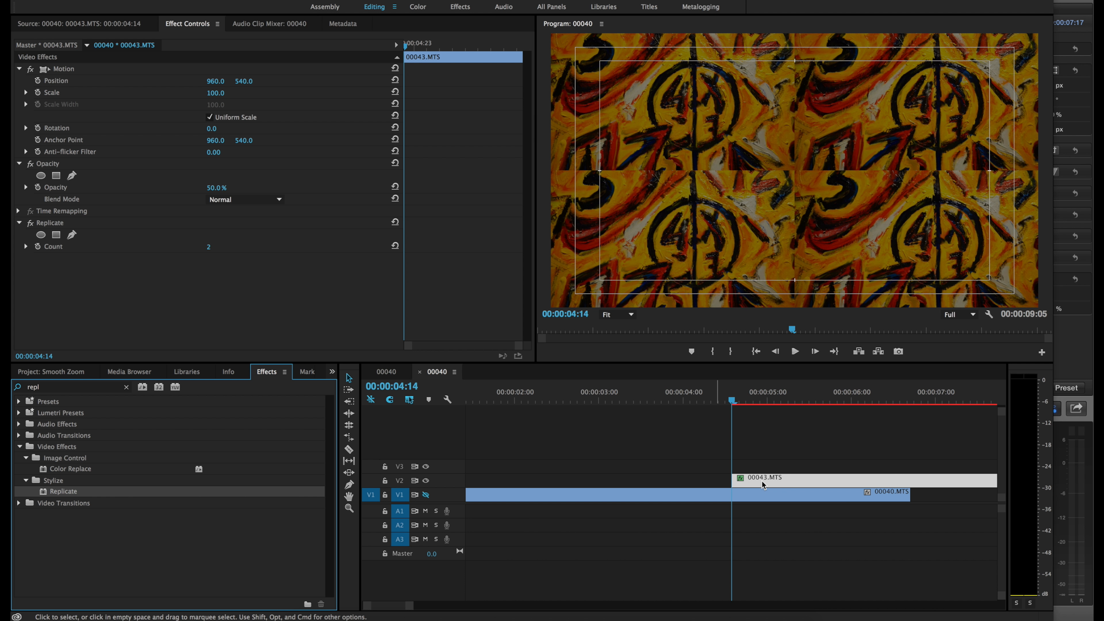
left_click(209, 248)
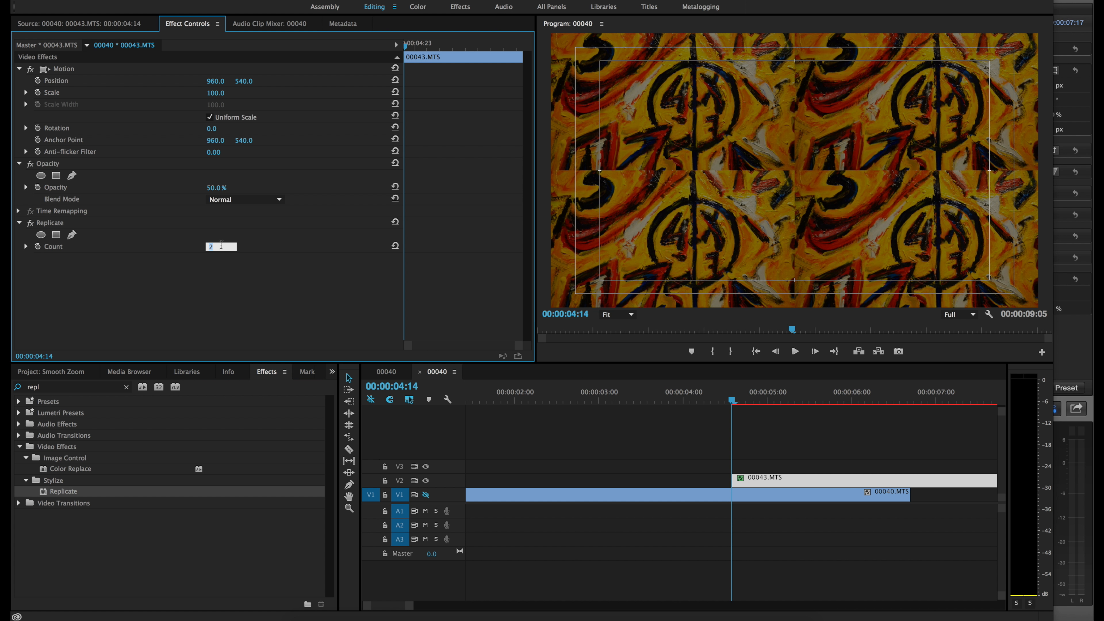
key("Return")
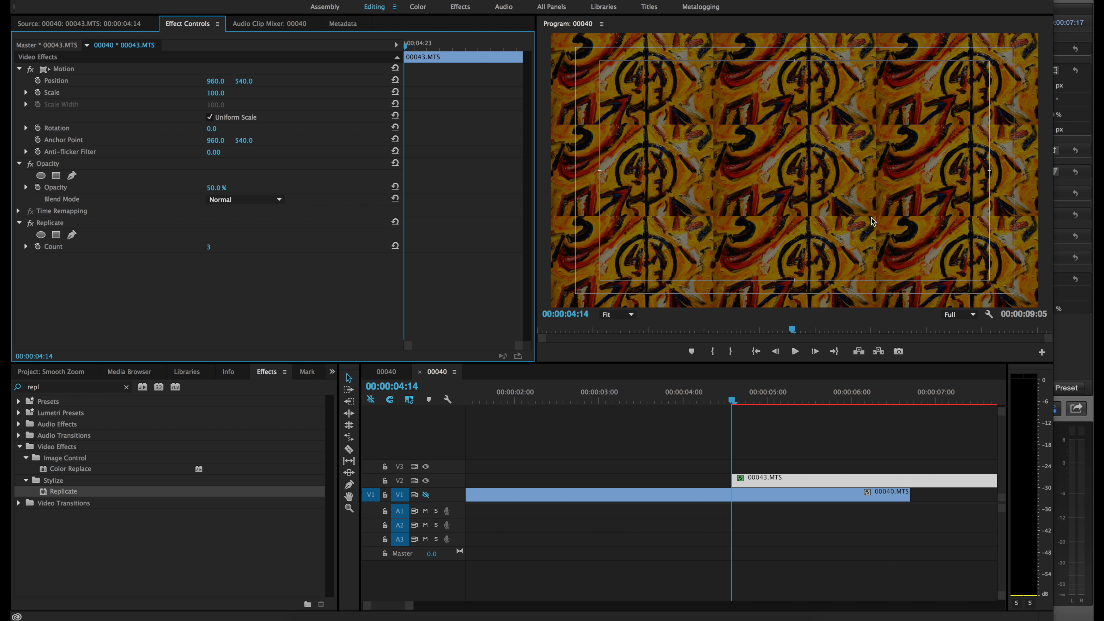
Apply the Mirror effect to the 00043.MTS clip and set its horizontal reflection center to 1278.
left_click(52, 386)
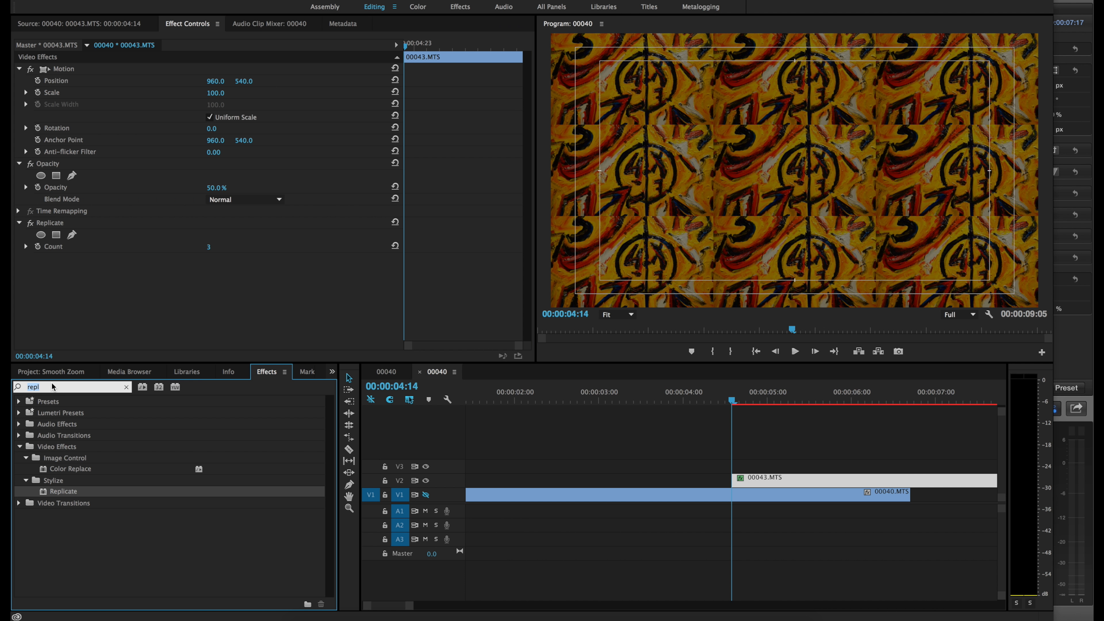
type("mirror")
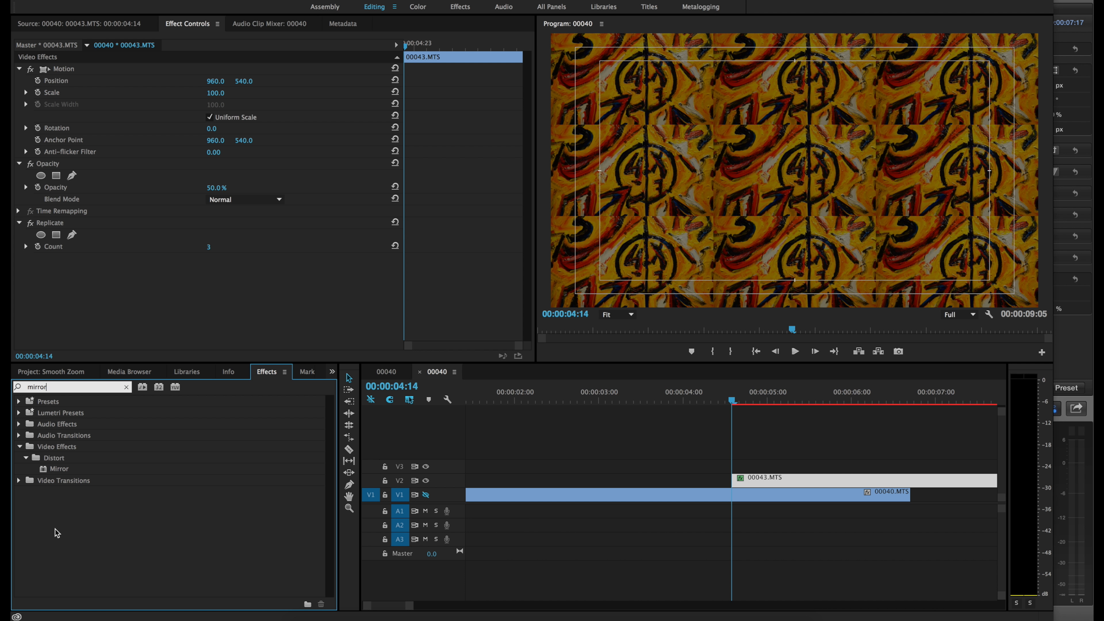
left_click_drag(59, 469, 762, 485)
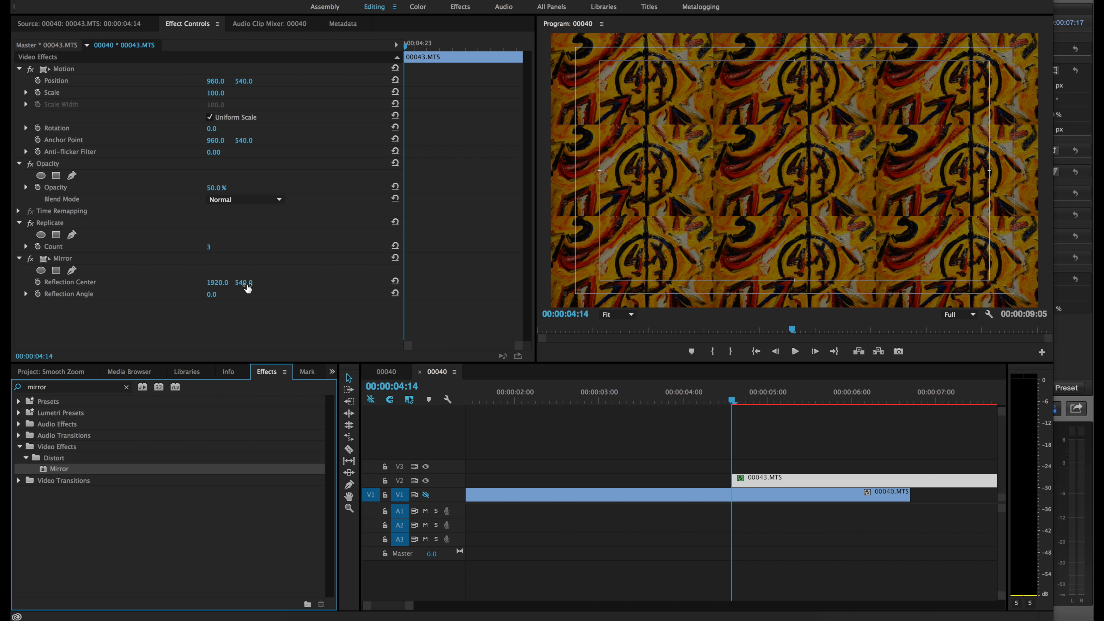
left_click_drag(218, 283, 38, 283)
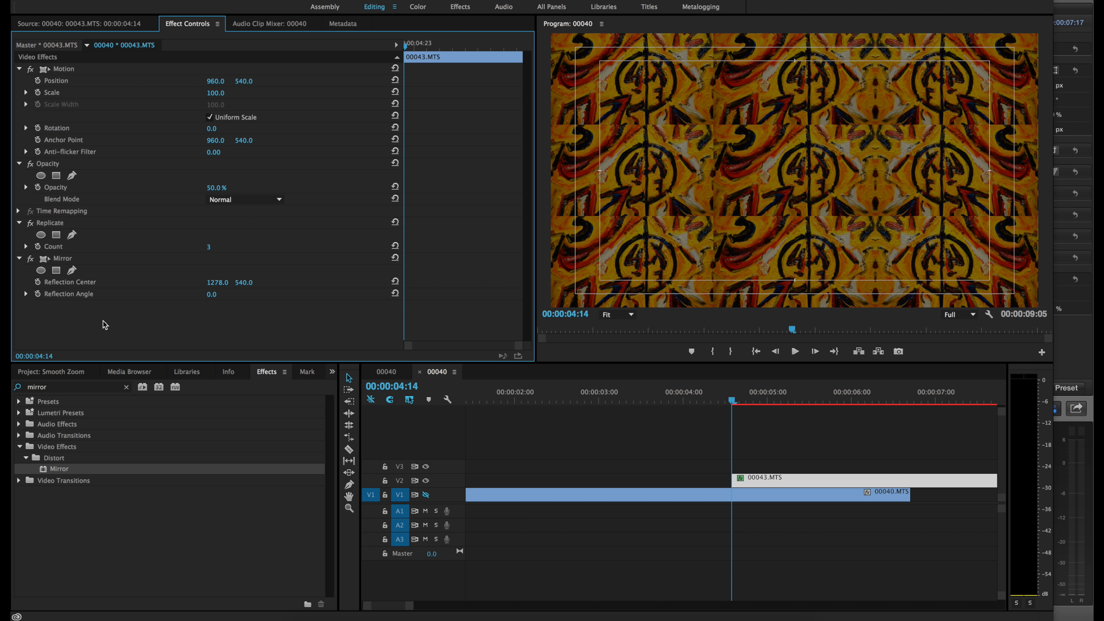
Duplicate the Mirror effect and give the copy a reflection angle of 180° and a horizontal reflection center of 642.
left_click(70, 261)
key("ctrl+c")
key("ctrl+v")
scroll(99, 300, "down", 1)
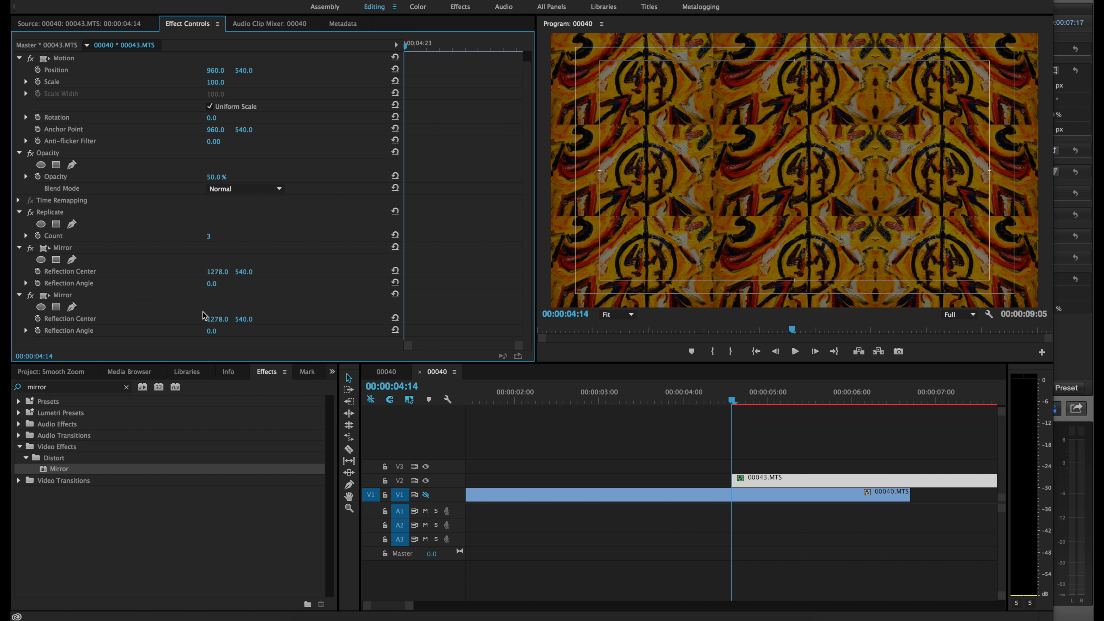
left_click(212, 330)
type("90")
key("Return")
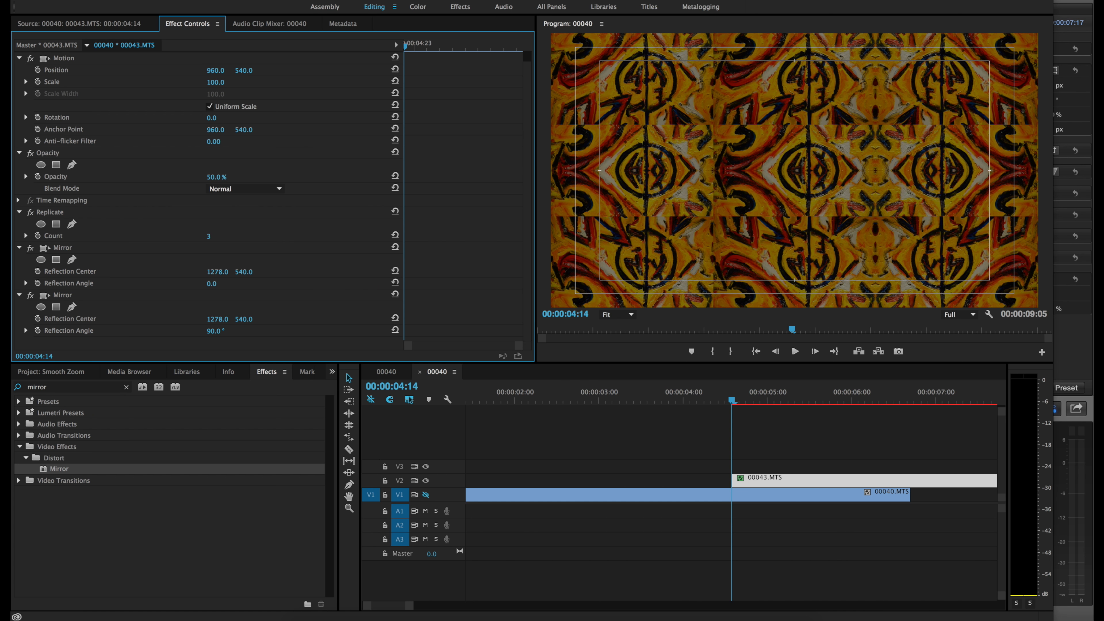
left_click(222, 331)
type("180")
key("Return")
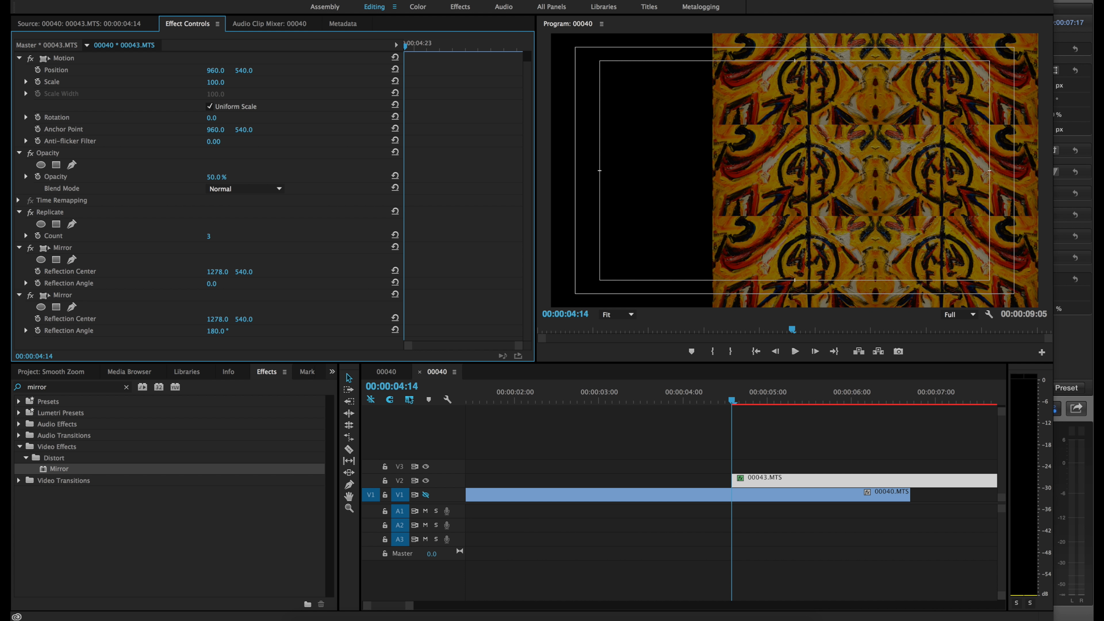
left_click_drag(118, 318, 63, 319)
left_click_drag(215, 318, 94, 319)
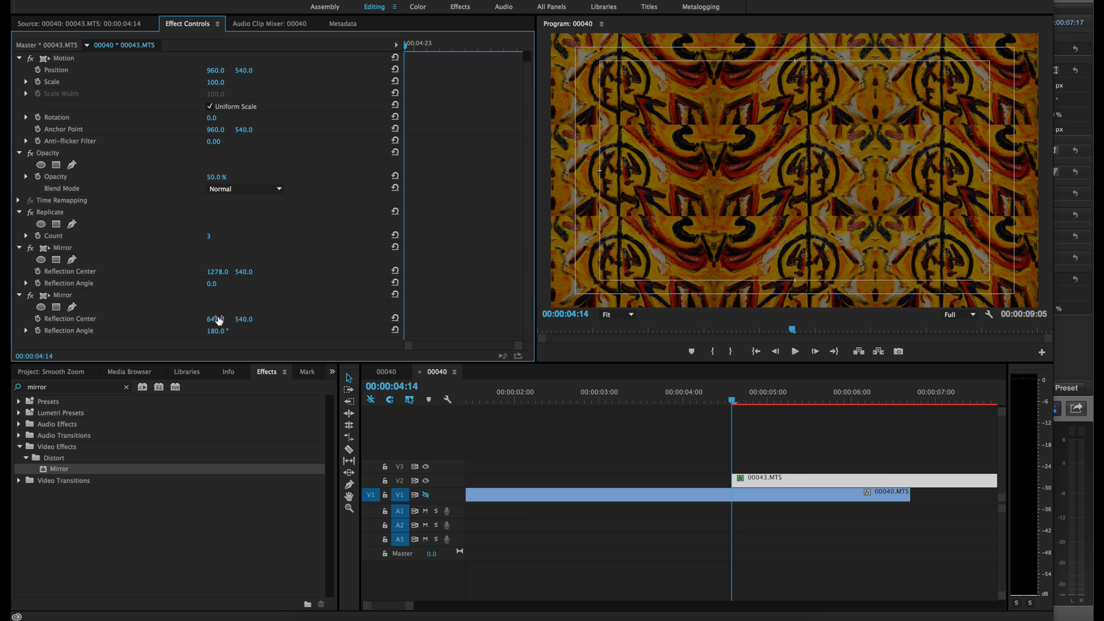
Duplicate the second Mirror effect and give the copy a reflection angle of 90° and a vertical reflection center of 714.
left_click(60, 298)
key("ctrl+c")
key("ctrl+v")
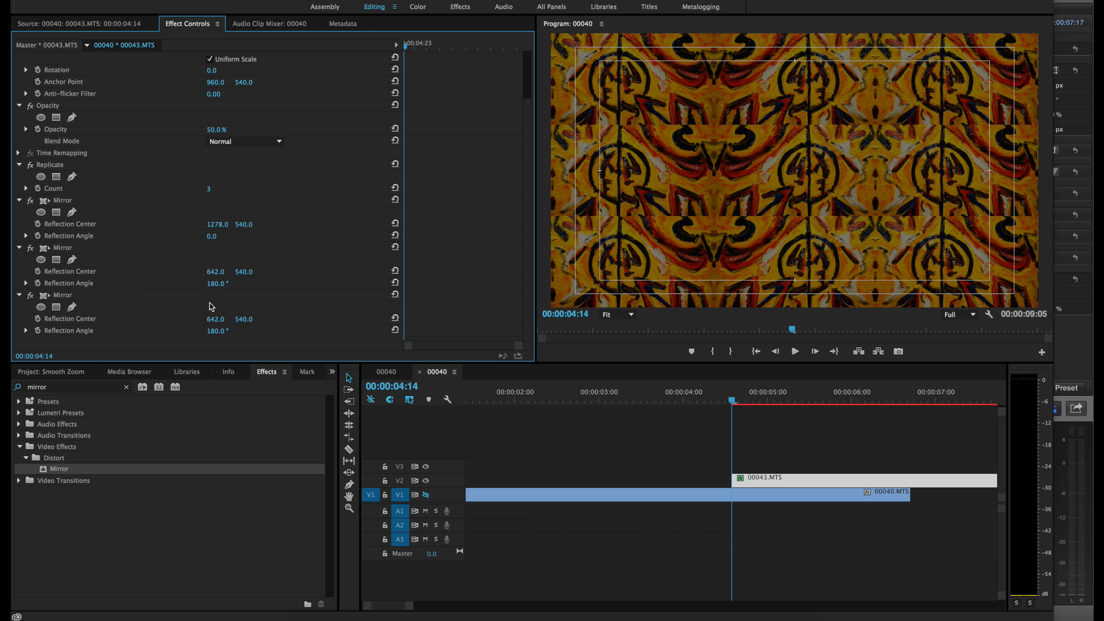
left_click(225, 330)
type("90")
key("Return")
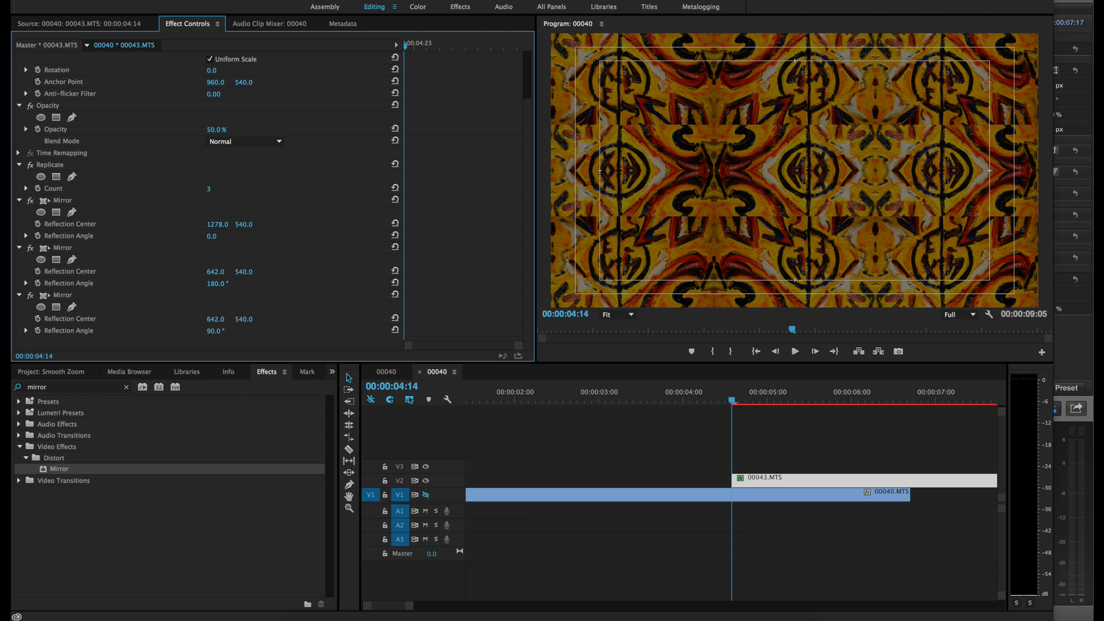
left_click_drag(244, 319, 341, 319)
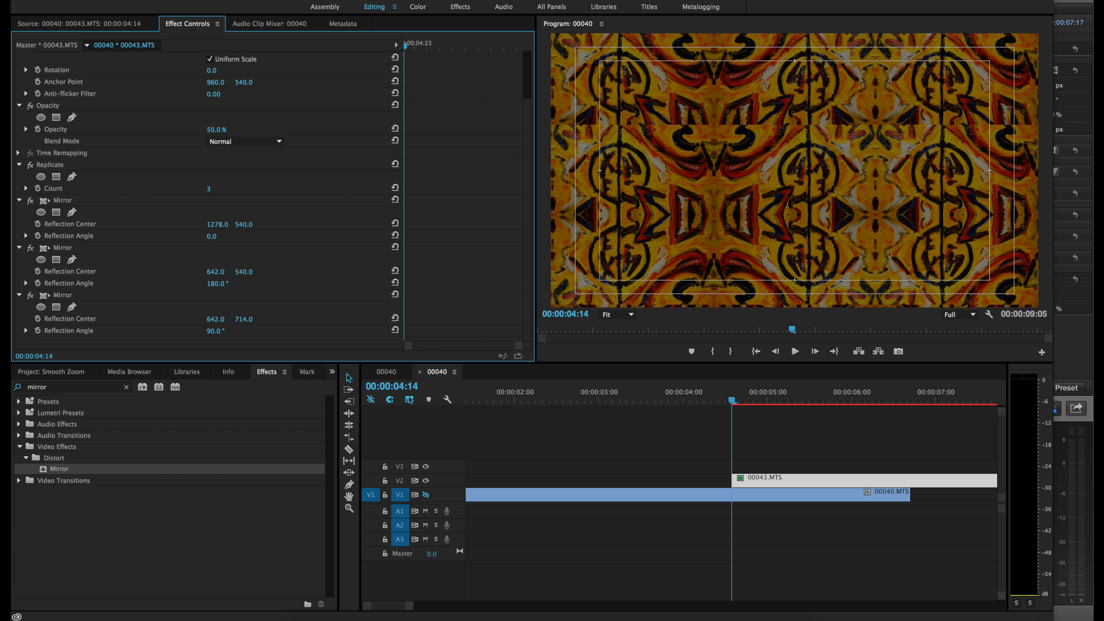
Duplicate the third Mirror effect and give the copy a reflection angle of -90° and a vertical reflection center of 366.
left_click(63, 296)
key("super+c")
key("super+v")
scroll(109, 314, "down", 3)
scroll(109, 314, "down", 1)
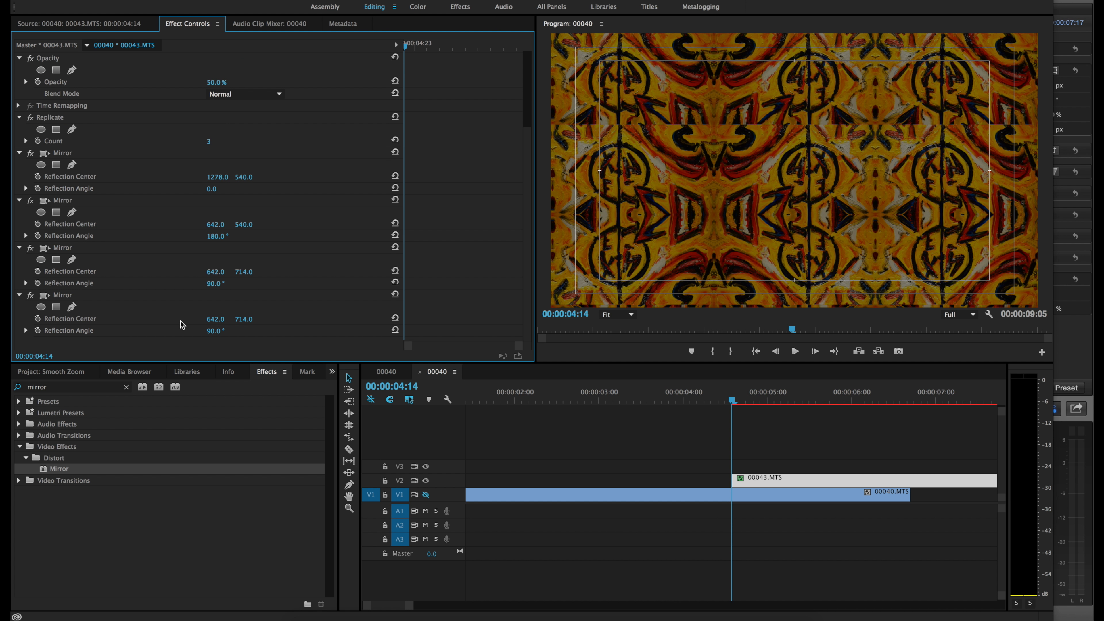
left_click(210, 331)
key("Return")
left_click_drag(243, 319, 107, 319)
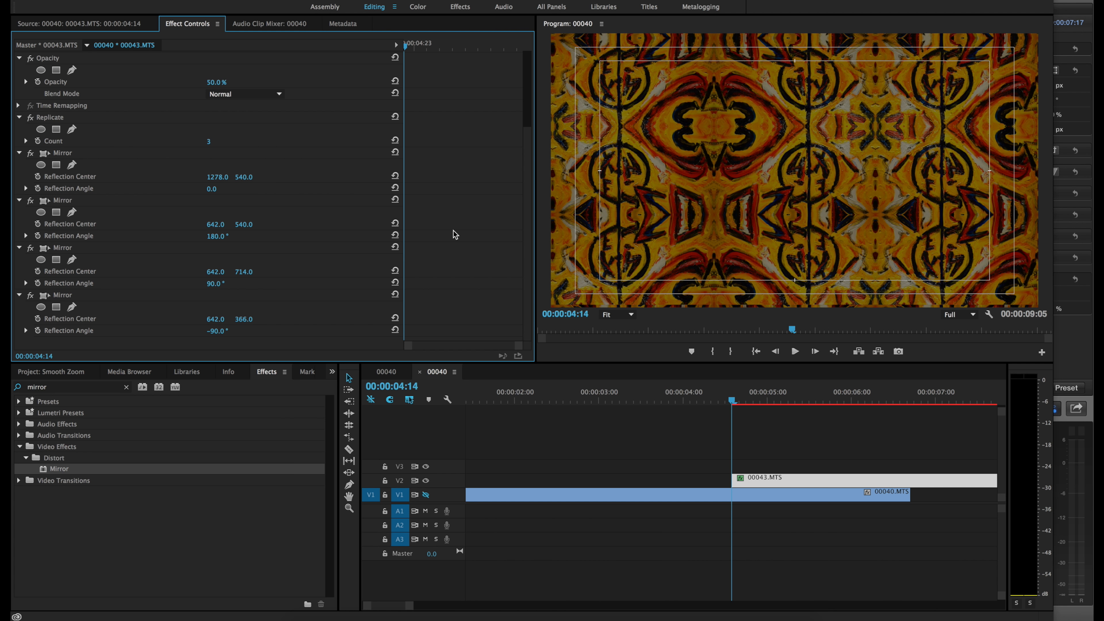
Set the 00043.MTS clip's scale to 300 and widen the application window.
scroll(308, 242, "up", 5)
left_click(221, 92)
type("300")
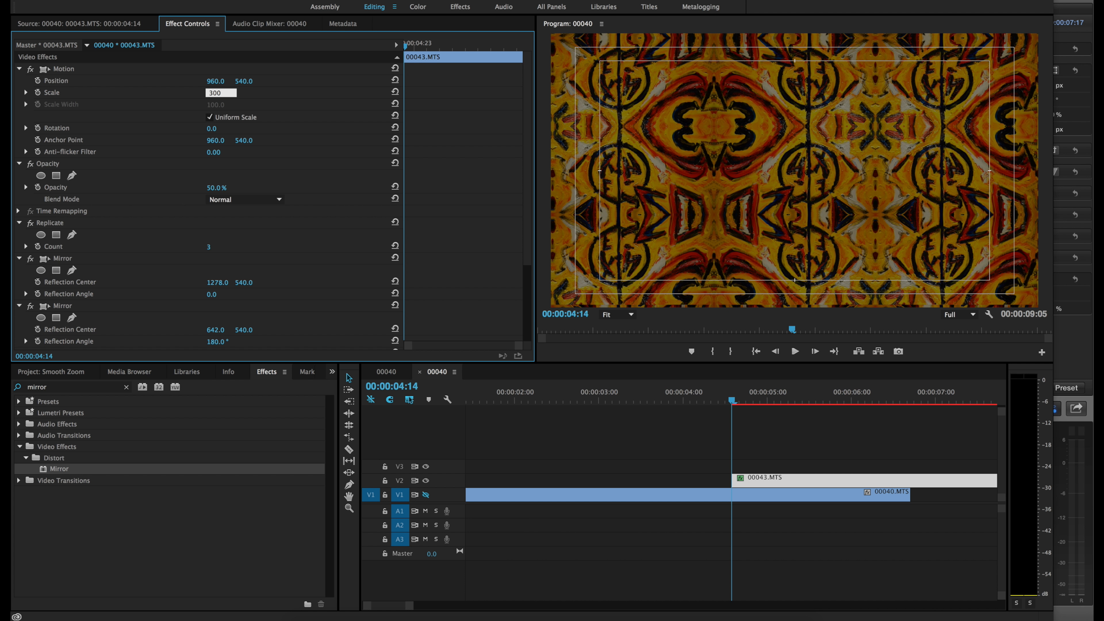
key("Return")
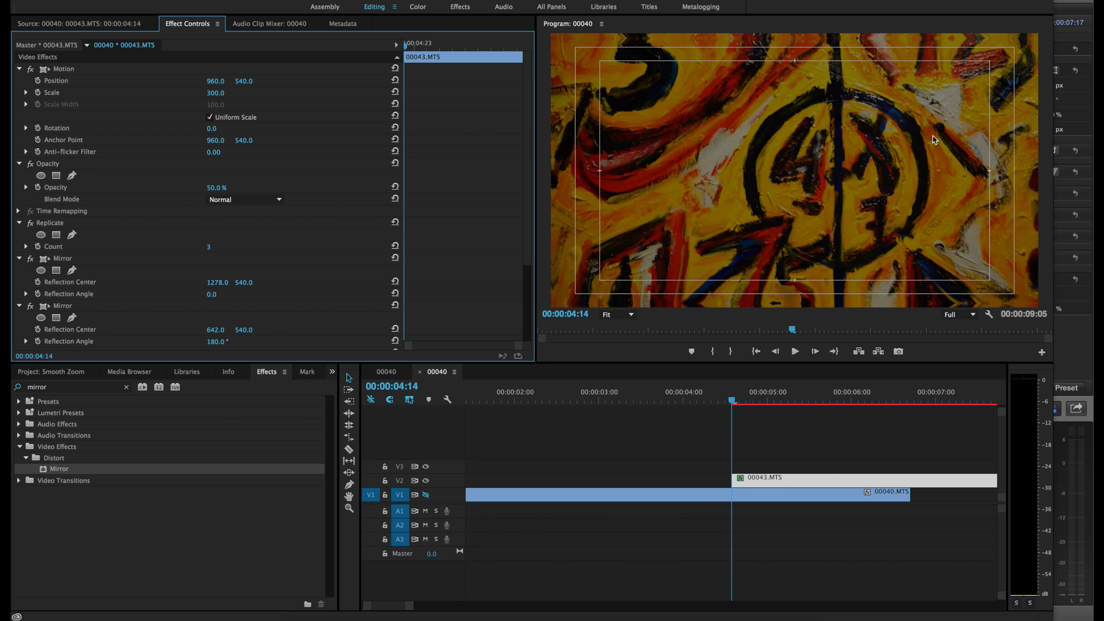
left_click_drag(1054, 265, 1091, 265)
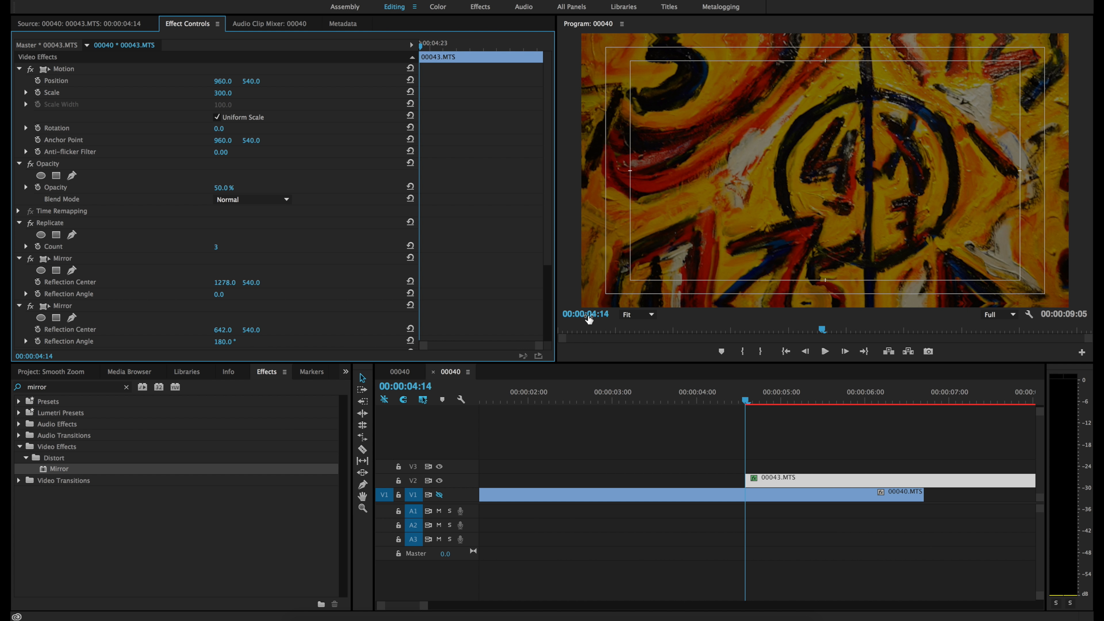
Add Scale, Position and Opacity keyframes to the 00043.MTS clip at 00:00:05:00 and show video track V1 again.
mouse_move(773, 397)
left_mouse_down()
mouse_move(790, 402)
mouse_move(782, 400)
left_mouse_up()
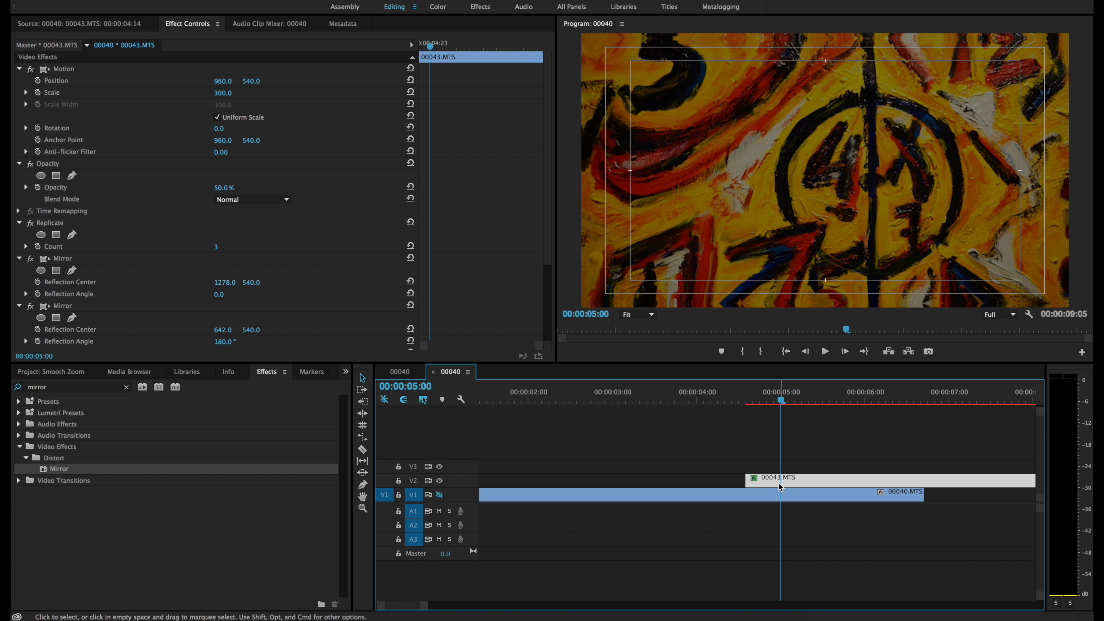
left_click(38, 92)
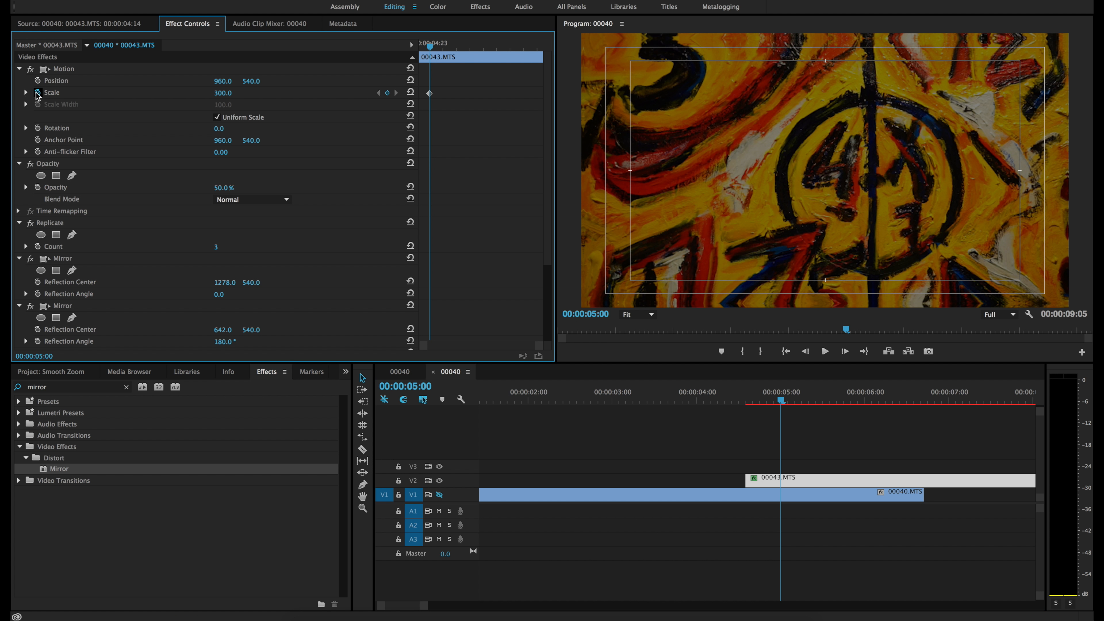
left_click(38, 80)
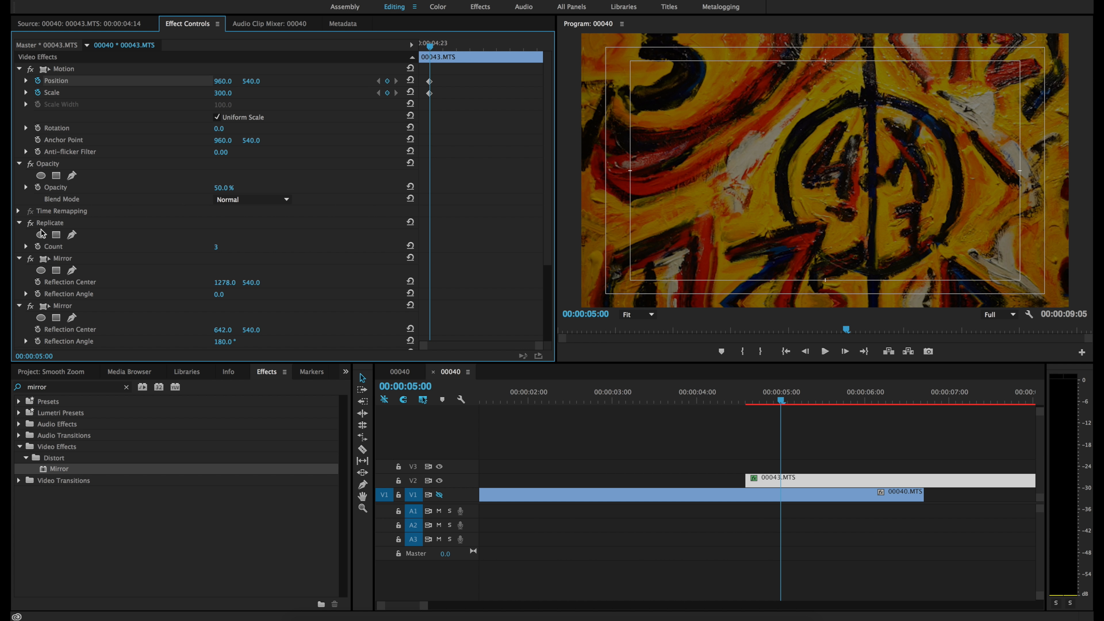
left_click(38, 186)
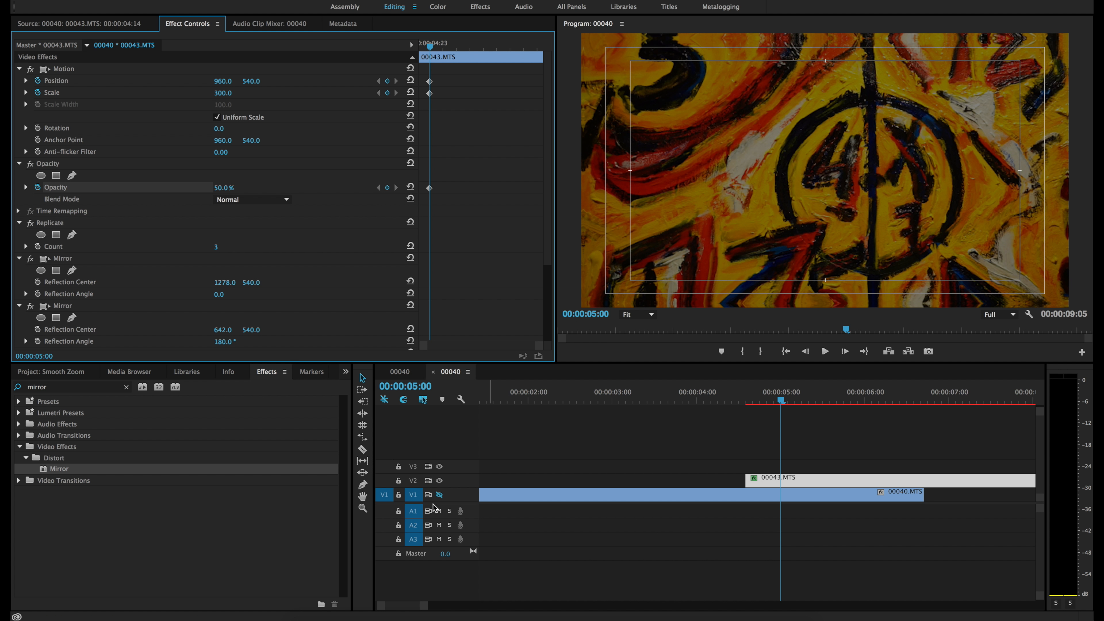
left_click(439, 495)
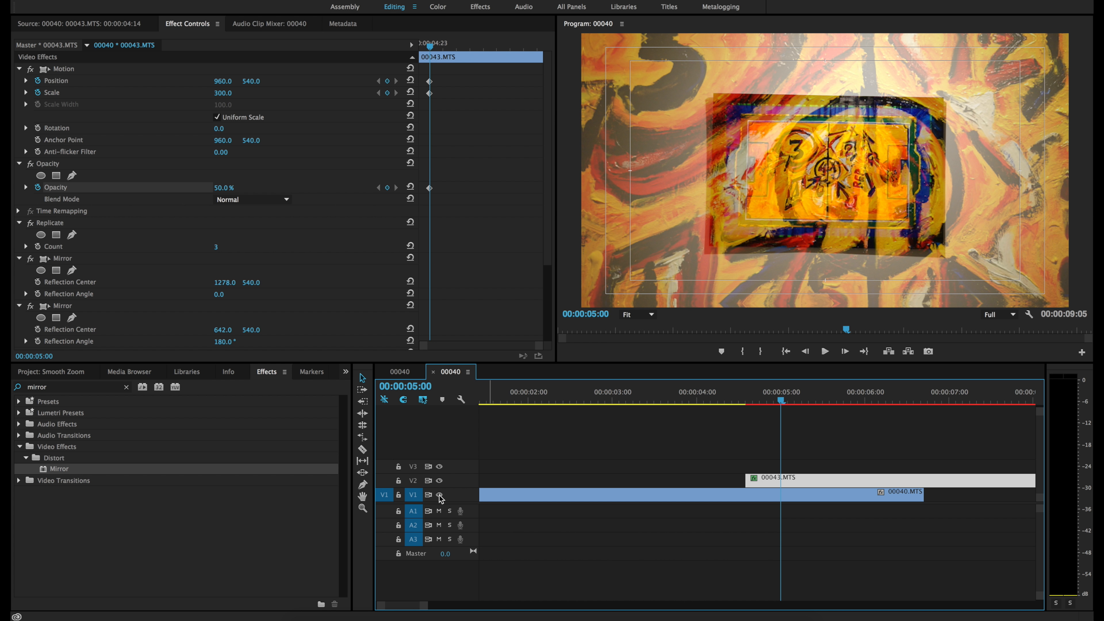
Set the 00043.MTS clip's scale to 45 at 00:00:04:14, where the clip starts.
left_click(439, 496)
left_click(439, 495)
left_click_drag(768, 398, 748, 399)
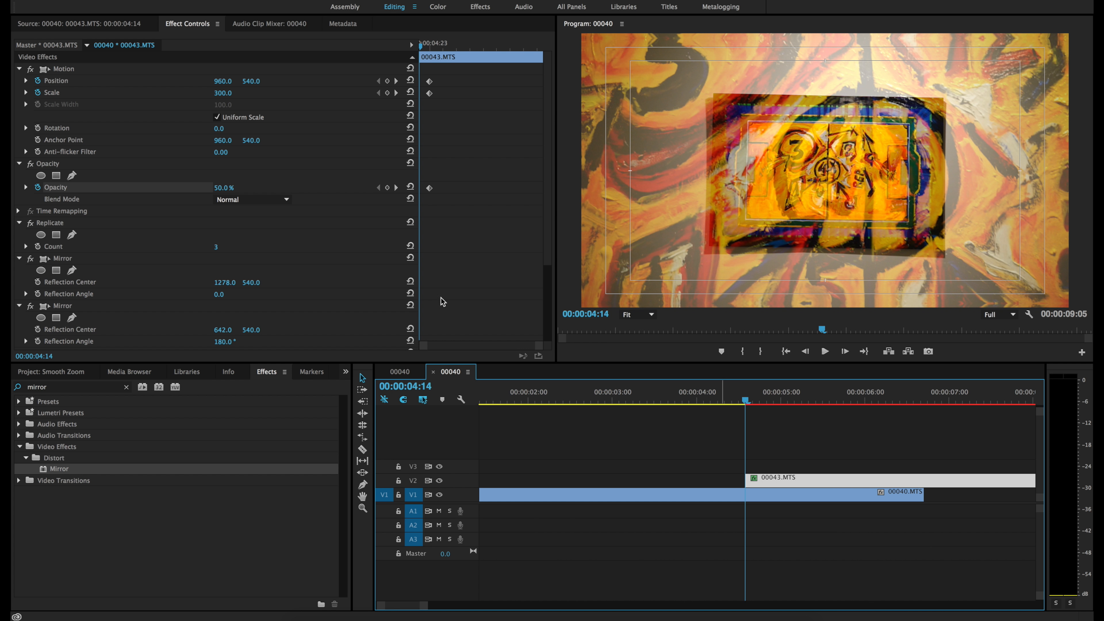
left_click(226, 97)
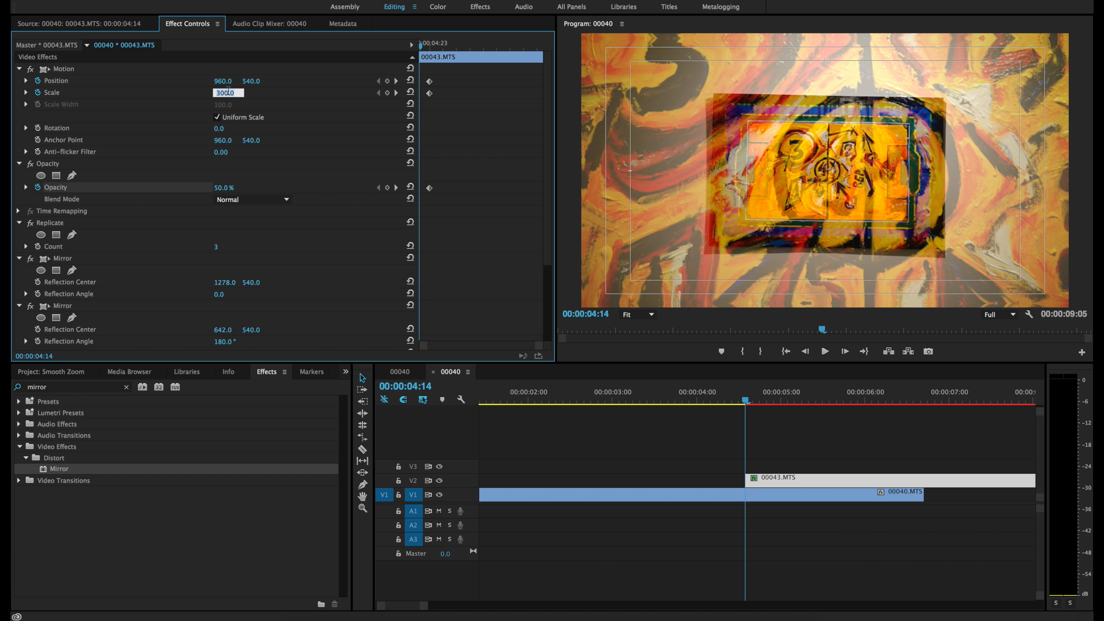
type("45")
key("Return")
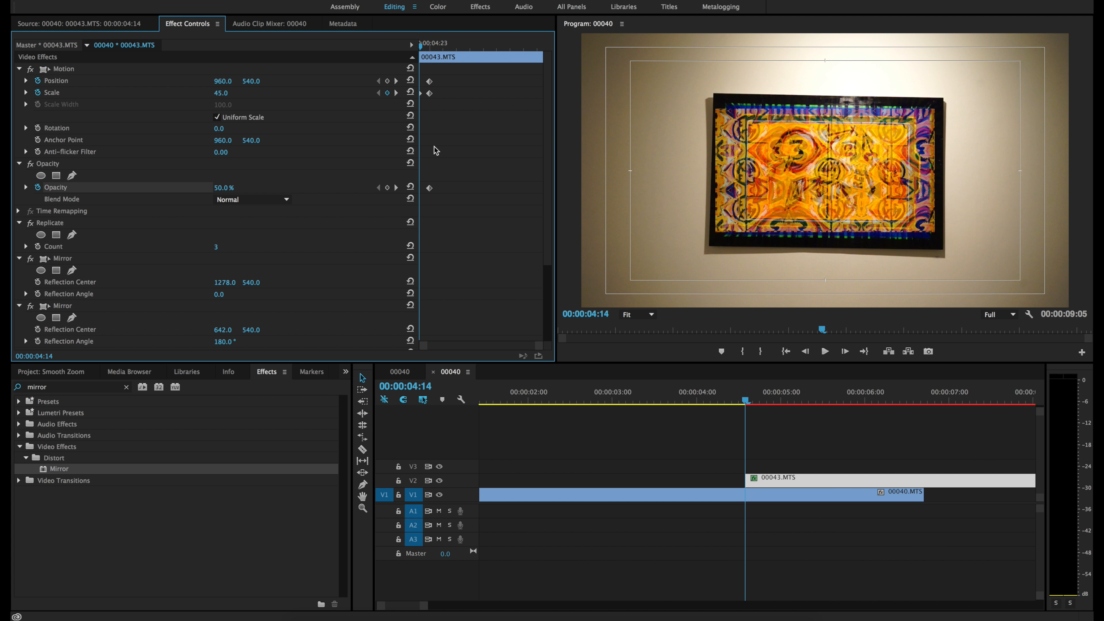
Set the 00043.MTS clip's position to 950, 528 at 00:00:04:14 to align it with the painting underneath.
key("Right")
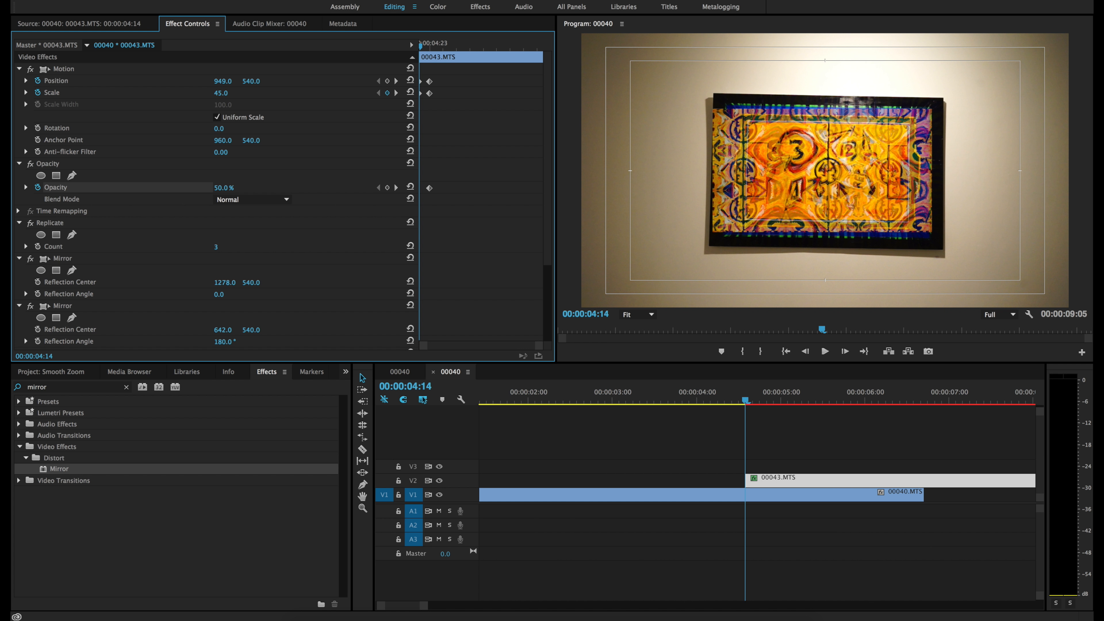
left_click_drag(223, 82, 249, 81)
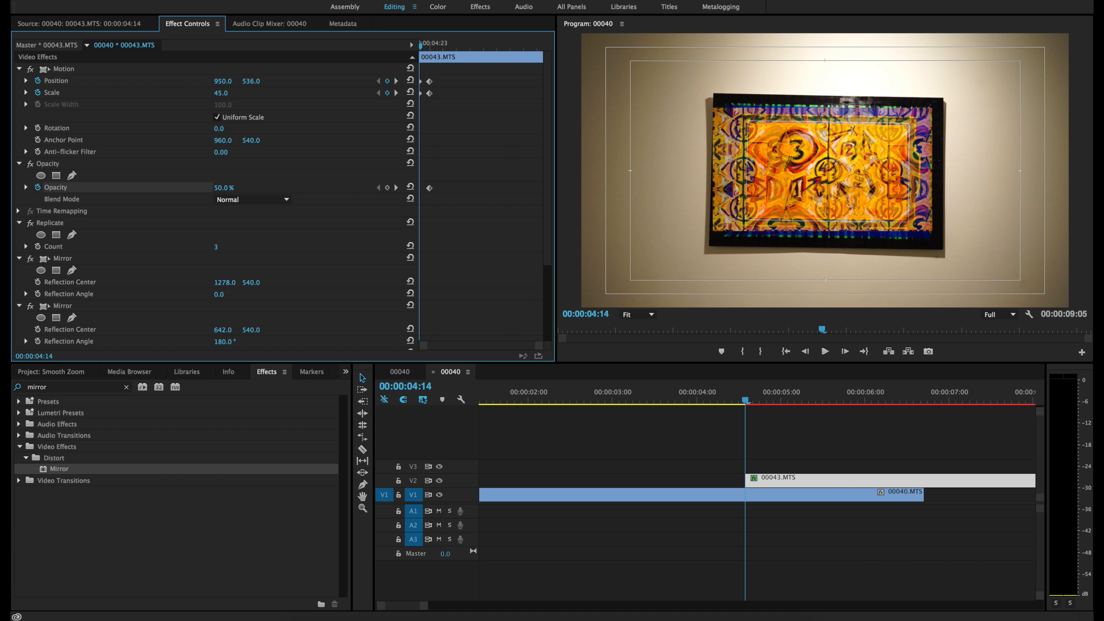
mouse_move(251, 81)
left_mouse_down()
mouse_move(440, 81)
mouse_move(247, 82)
left_mouse_up()
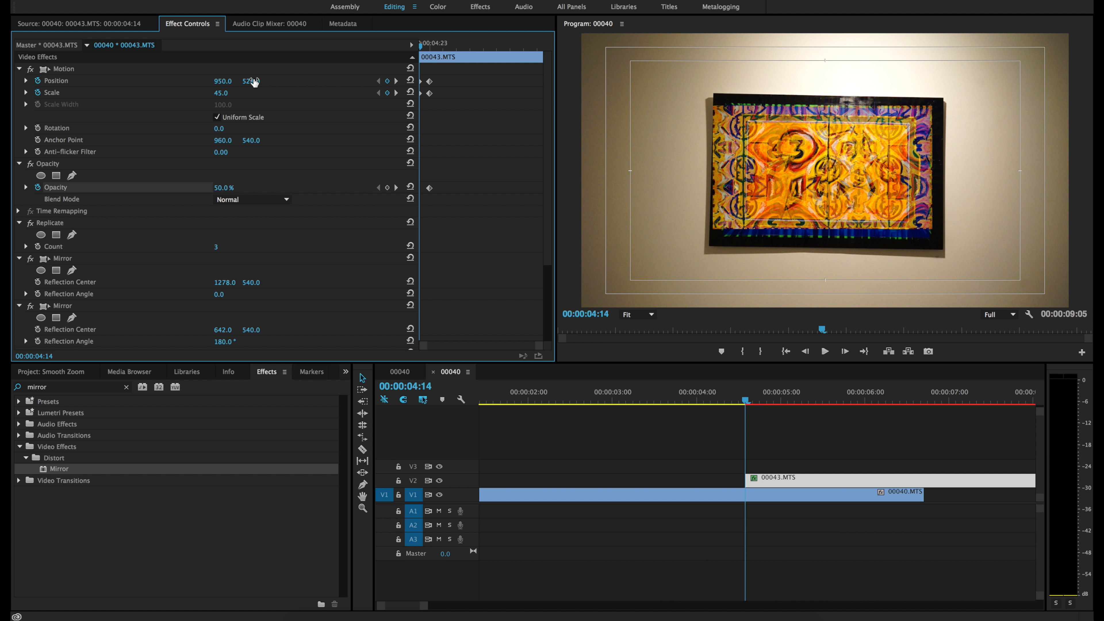
Add Scale, Position and Opacity keyframes to the 00040.MTS clip at 00:00:04:14.
left_click(753, 496)
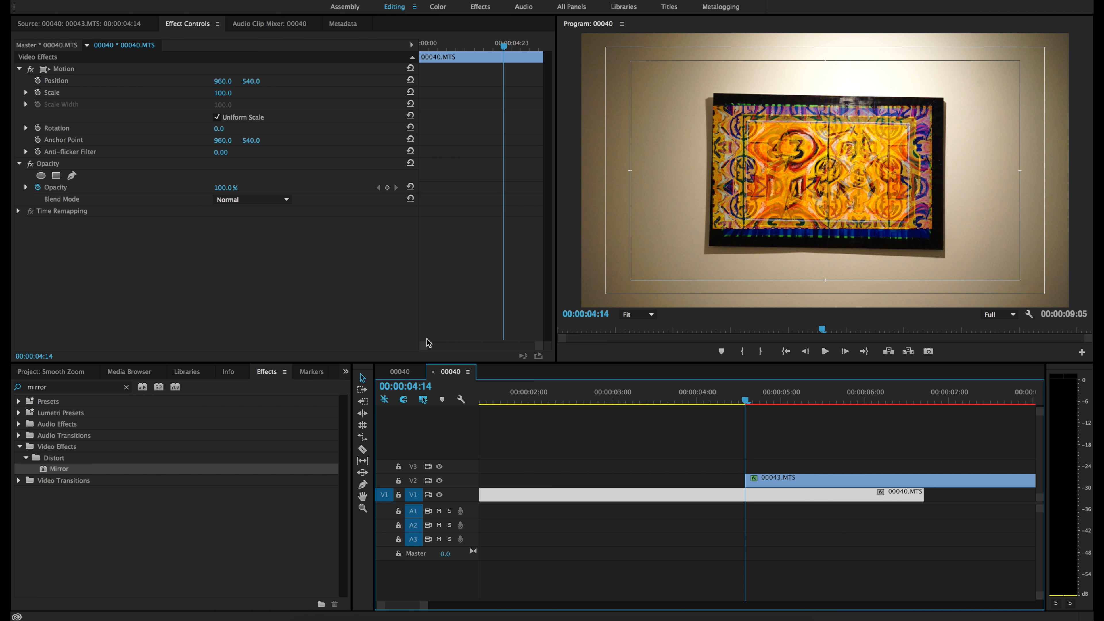
left_click(38, 93)
left_click(38, 81)
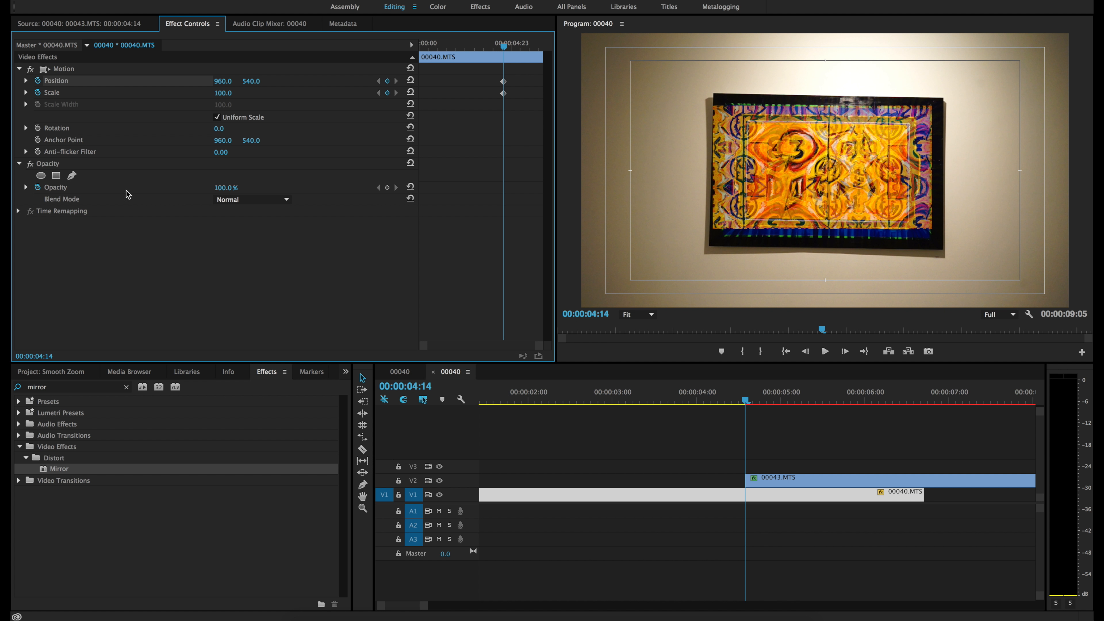
left_click(40, 189)
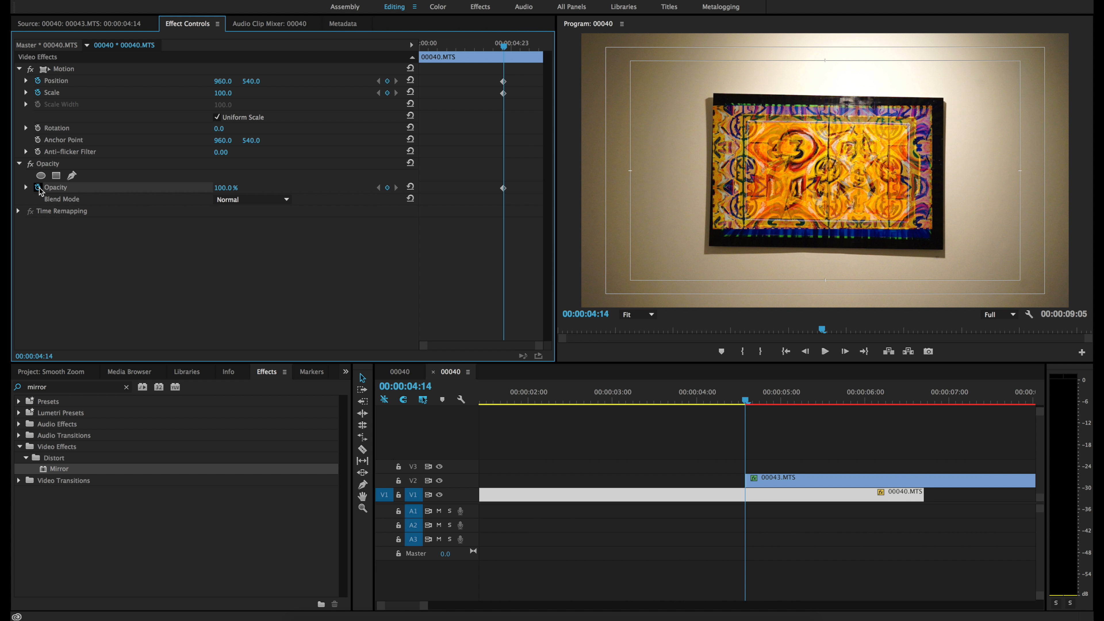
Set the 00040.MTS clip's scale to 691 and position to 1064, 600 at 00:00:05:00 to match the close-up.
left_click(787, 394)
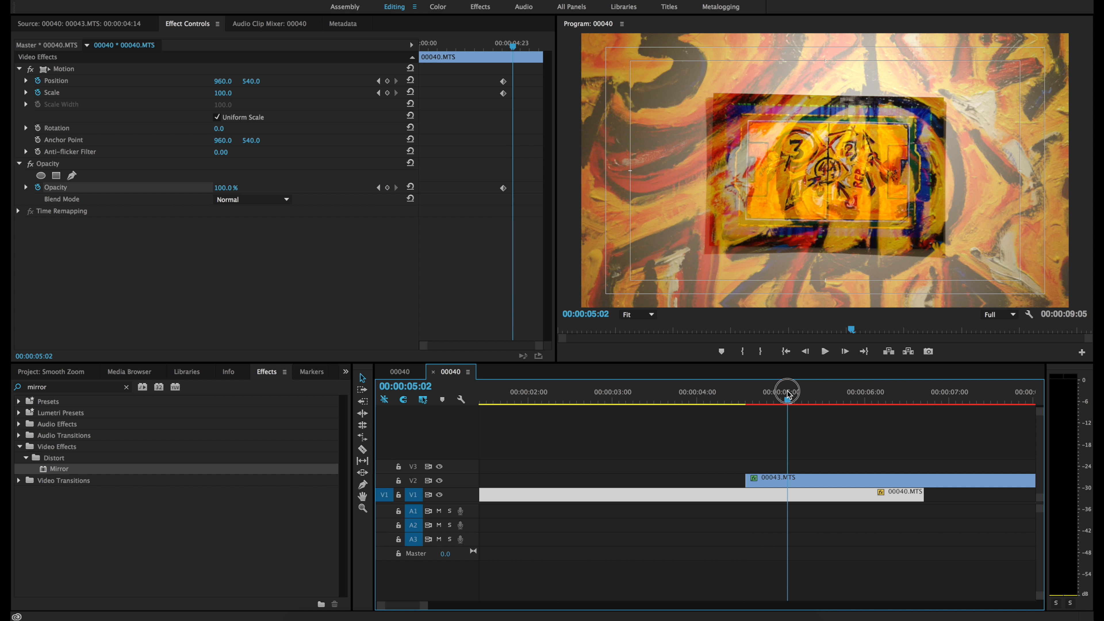
key("space")
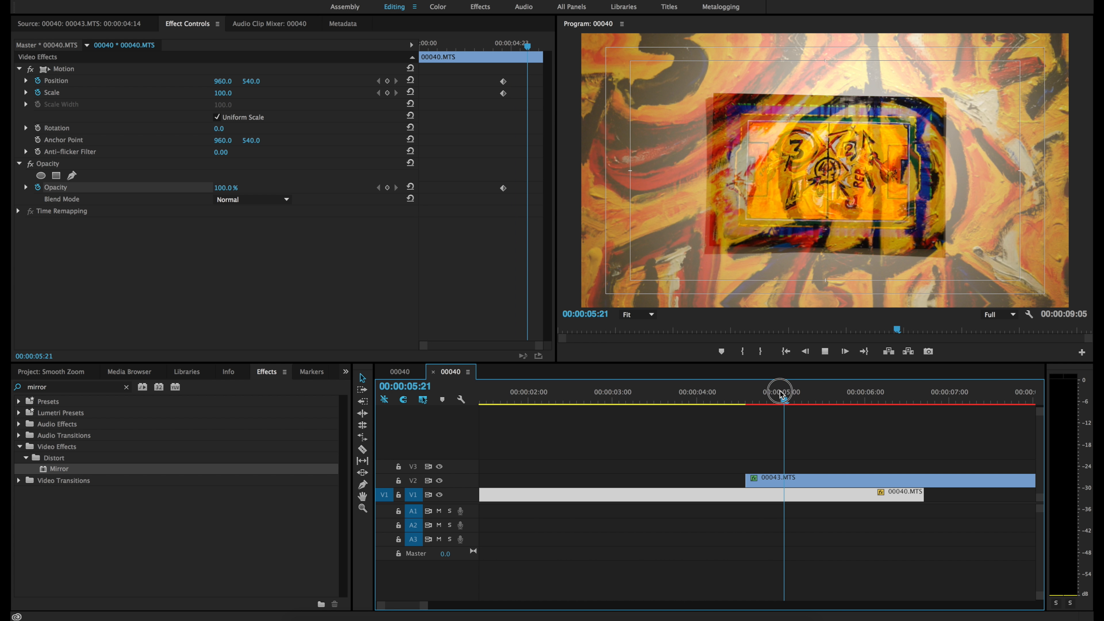
left_click(782, 400)
mouse_move(783, 399)
left_mouse_down()
mouse_move(767, 399)
mouse_move(785, 401)
left_mouse_up()
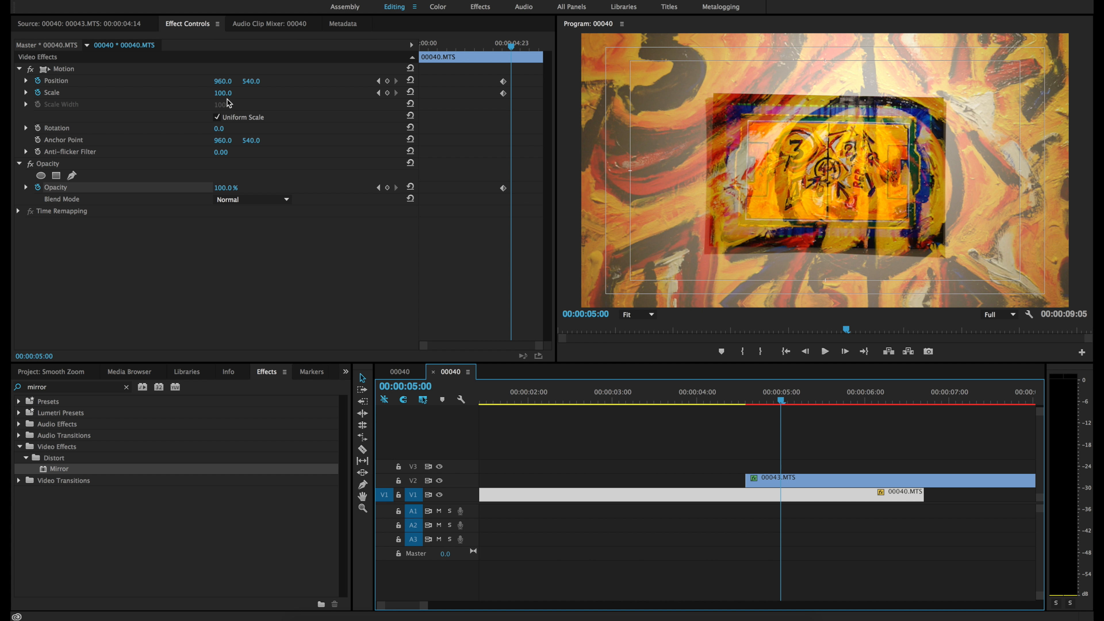
left_click_drag(222, 94, 435, 93)
mouse_move(229, 93)
left_mouse_down()
mouse_move(315, 93)
mouse_move(256, 87)
mouse_move(280, 81)
mouse_move(210, 92)
mouse_move(248, 81)
mouse_move(211, 93)
mouse_move(230, 95)
left_mouse_up()
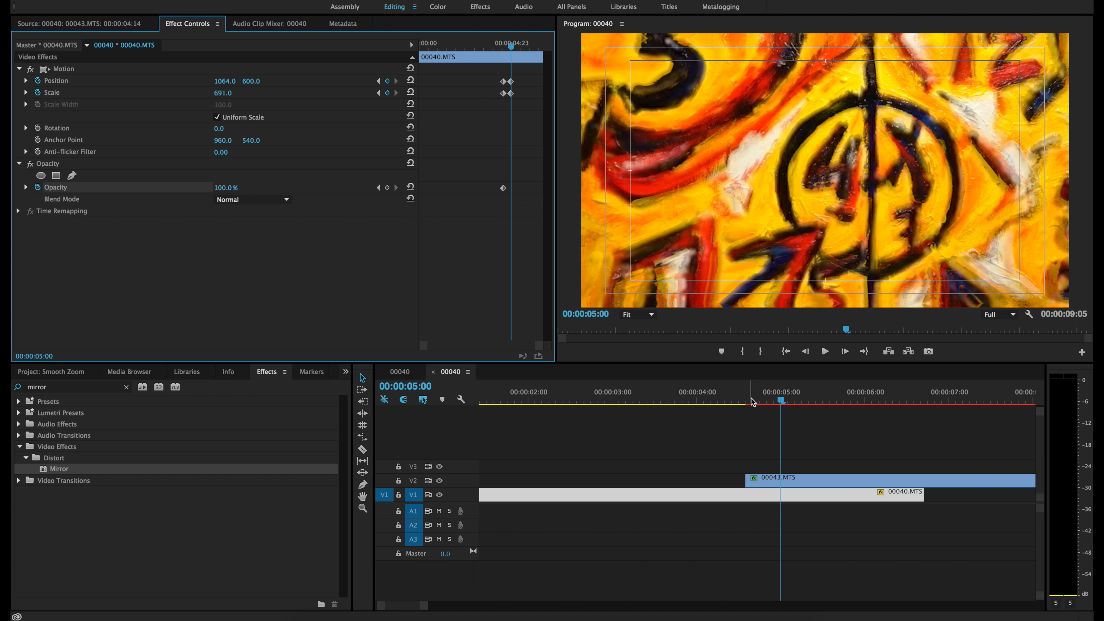
Make the 00040.MTS clip fully transparent at 00:00:05:00 and set the 00043.MTS clip's opacity there to 100%.
left_click(224, 187)
key("Return")
left_click(794, 480)
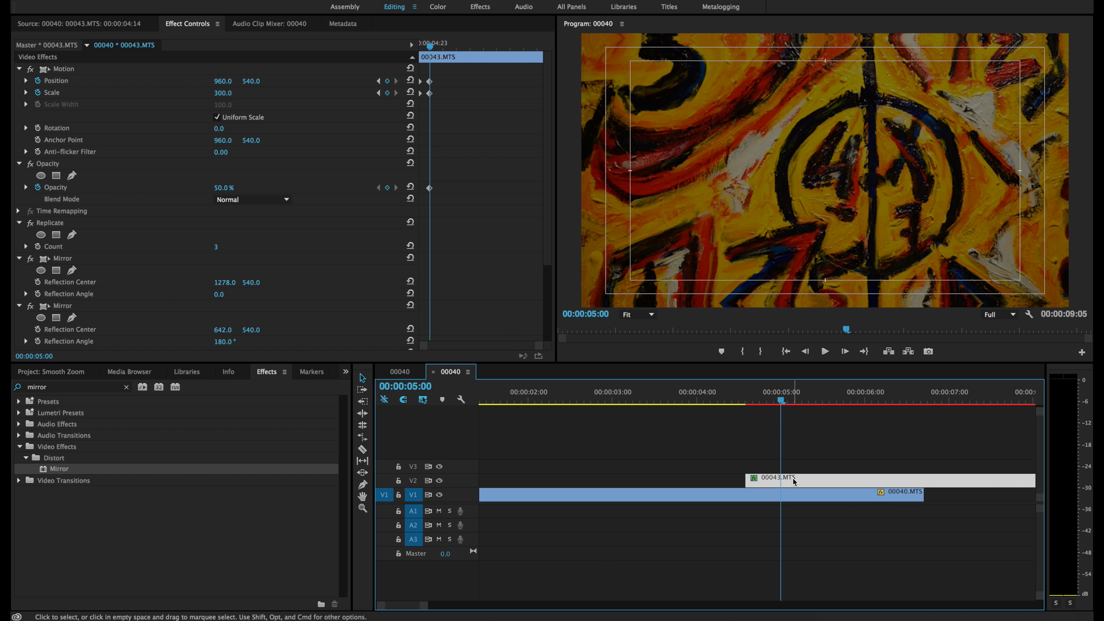
left_click(224, 189)
key("Return")
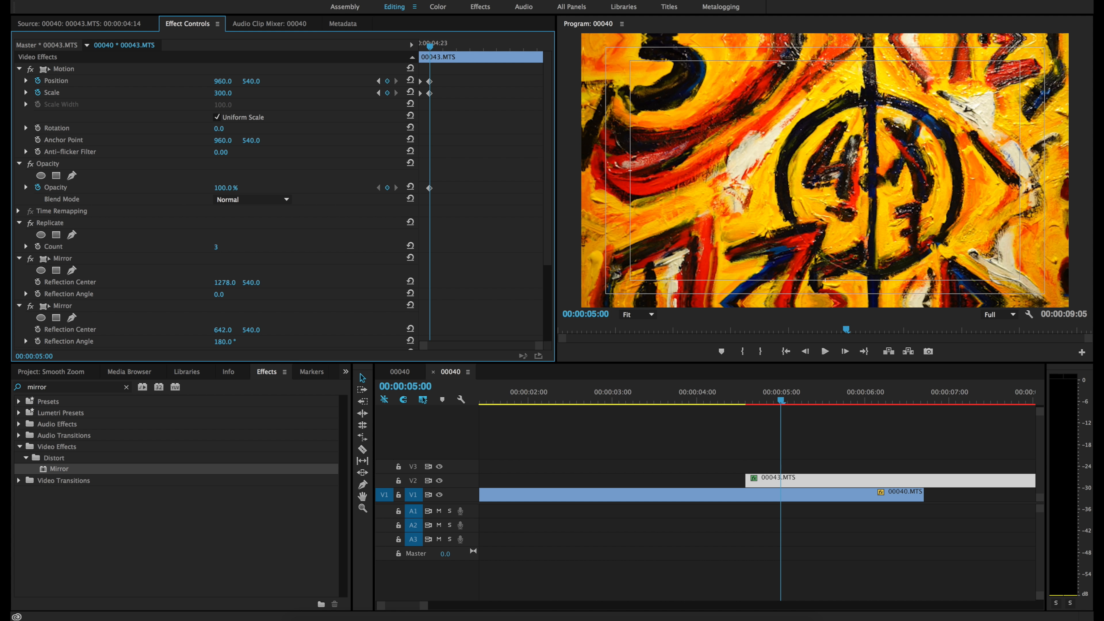
Set the 00043.MTS clip's opacity to 0% at its first frame, 00:00:04:14.
left_click_drag(537, 345, 440, 350)
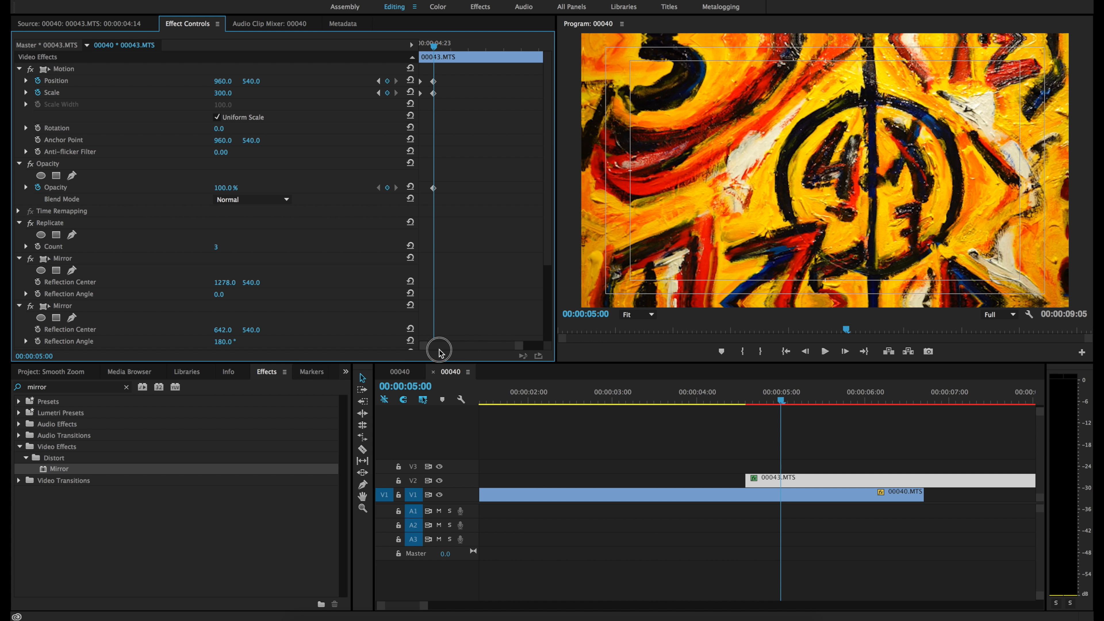
left_click_drag(515, 347, 489, 348)
left_click_drag(437, 43, 412, 47)
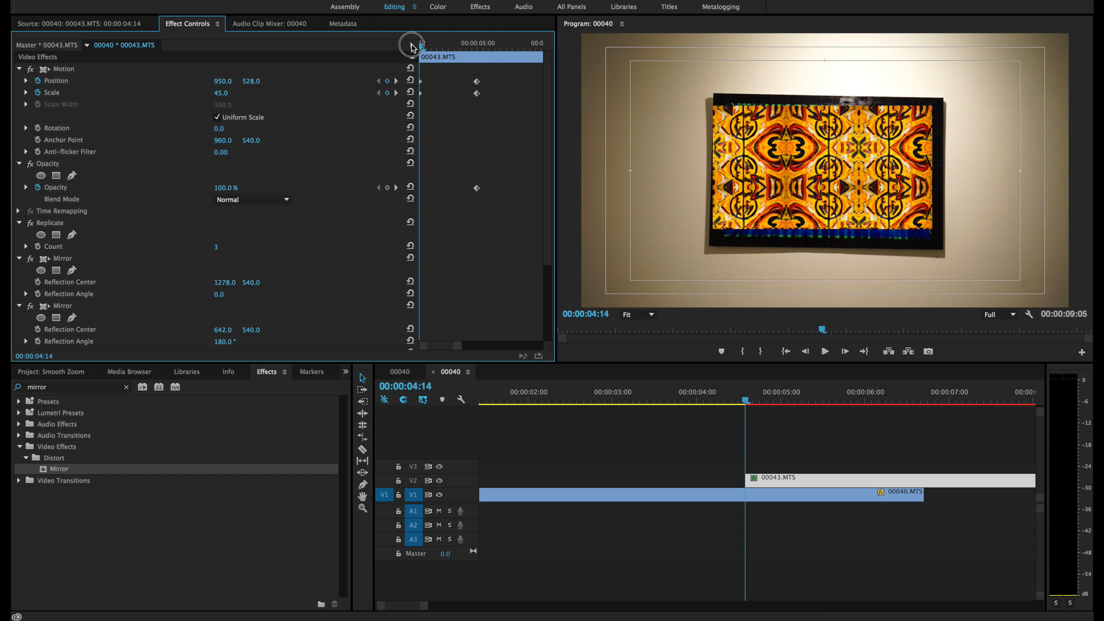
left_click(228, 187)
type("0")
key("Return")
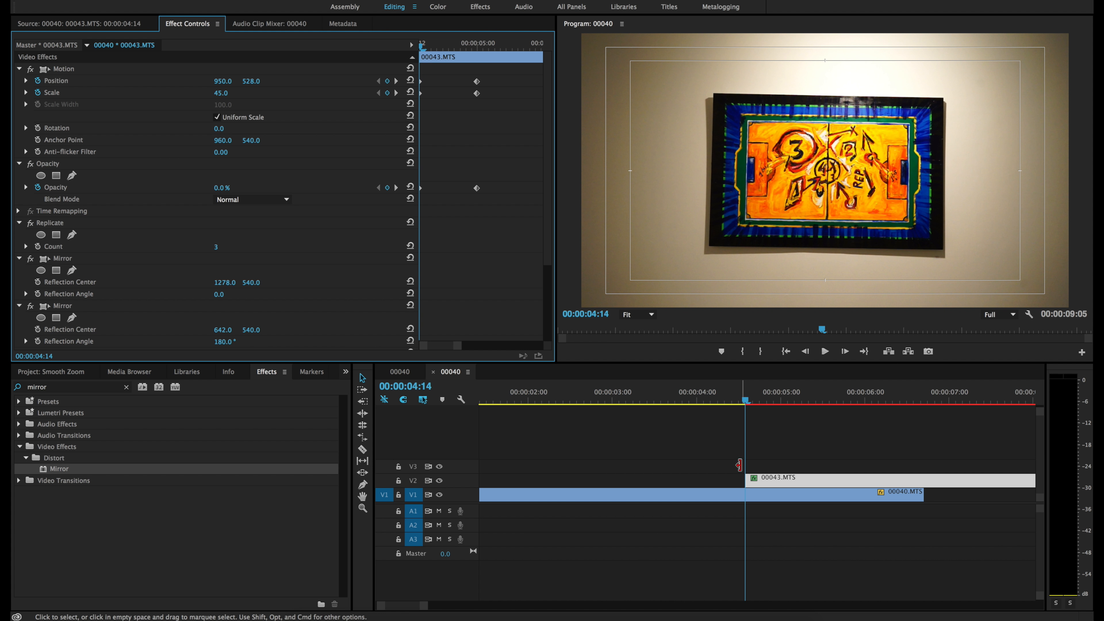
Play back the zoom transition between 00040.MTS and 00043.MTS to check its motion and fade.
left_click(749, 401)
mouse_move(750, 401)
left_mouse_down()
mouse_move(803, 401)
mouse_move(737, 401)
mouse_move(769, 402)
mouse_move(744, 407)
left_mouse_up()
key("space")
left_click(732, 407)
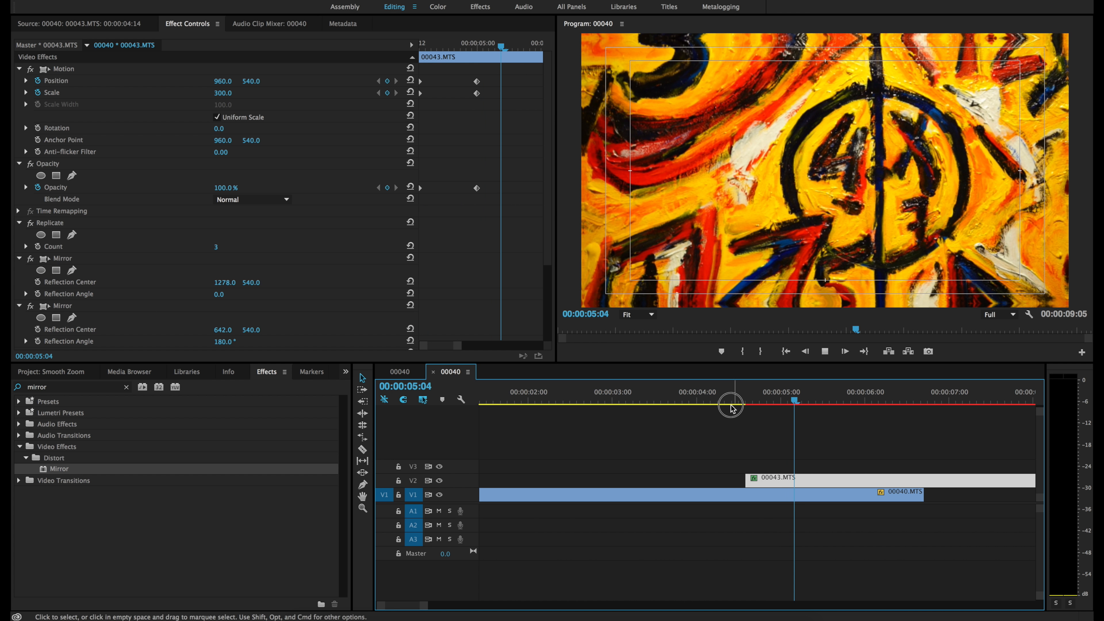
left_click(709, 395)
key("space")
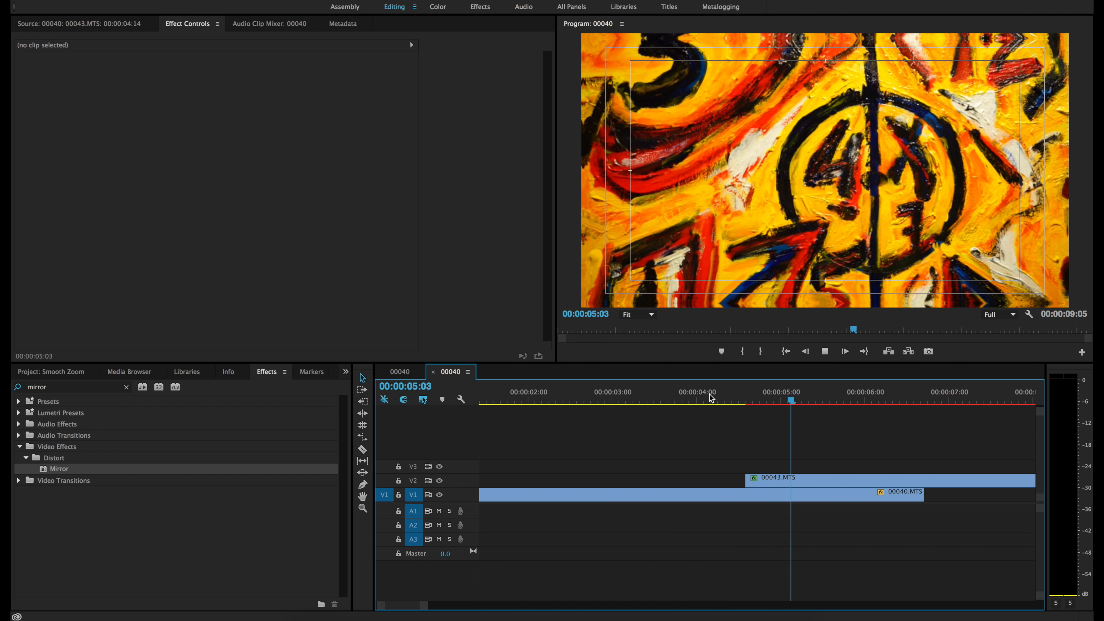